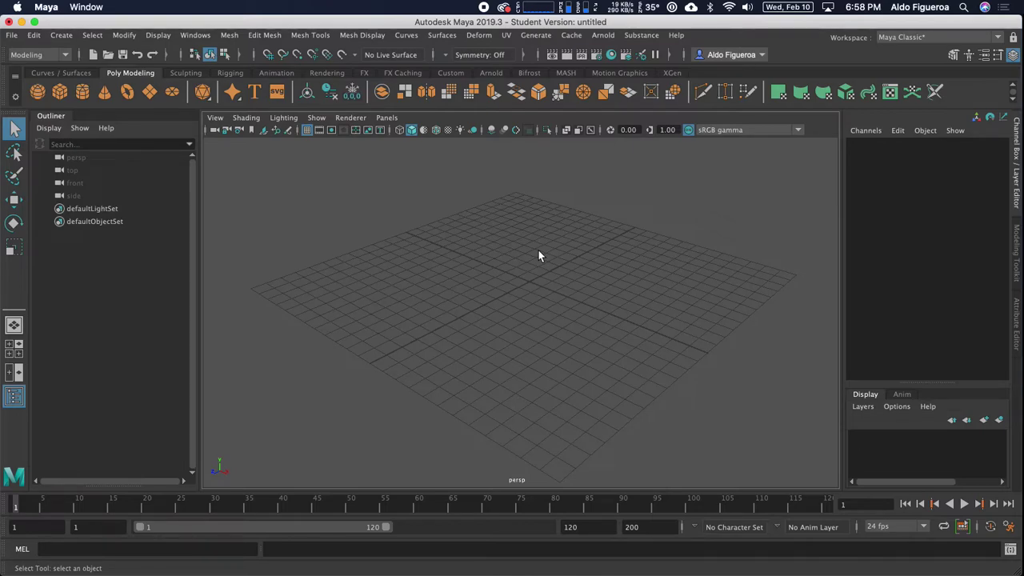
# Start a new project in the Project Window and name it Rendering Demo.
pyautogui.keyDown('alt'); pyautogui.moveTo(491, 261); pyautogui.dragTo(512, 251); pyautogui.keyUp('alt')
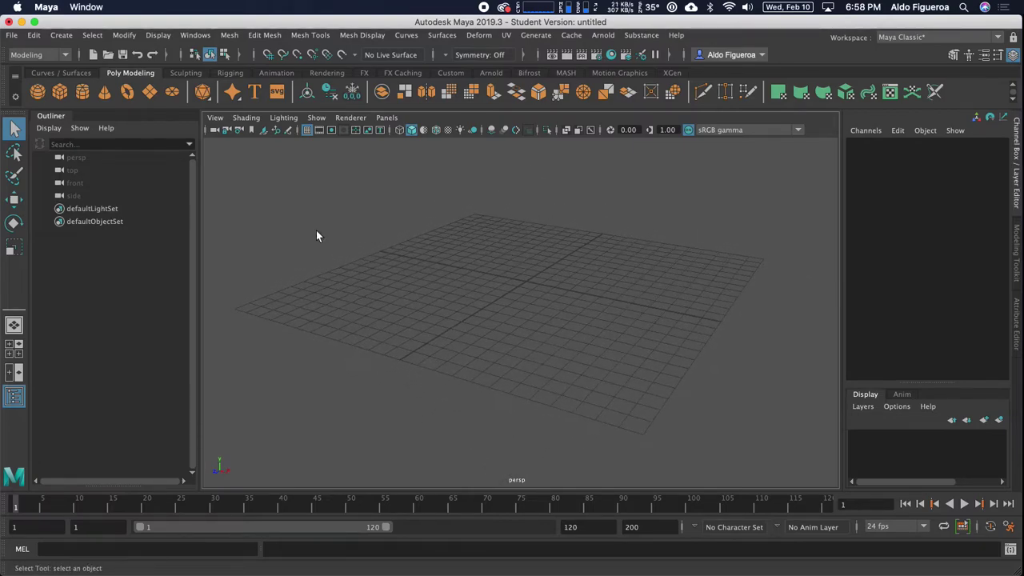
pyautogui.click(12, 36)
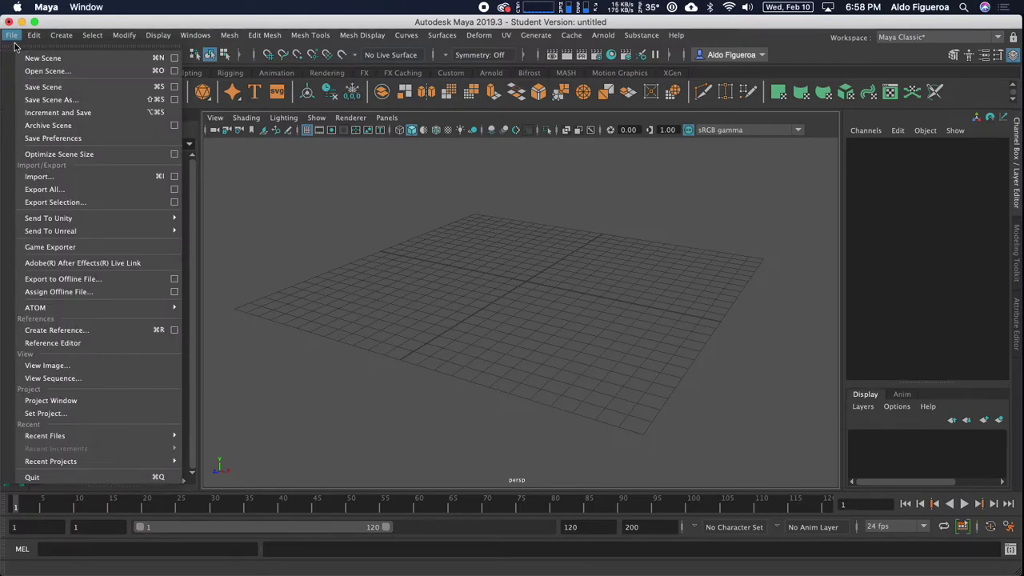
pyautogui.click(102, 401)
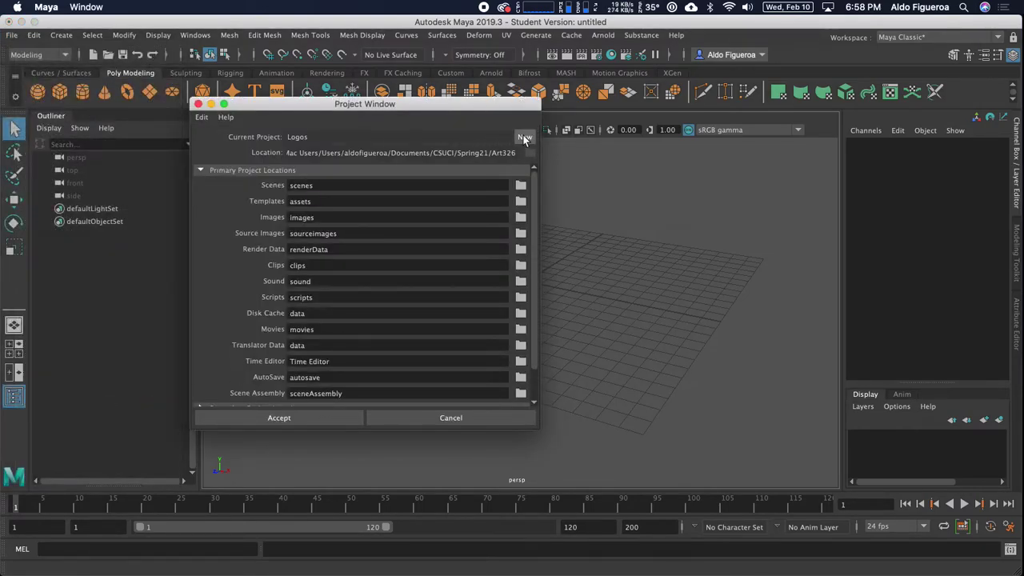
pyautogui.click(524, 138)
pyautogui.doubleClick(449, 139)
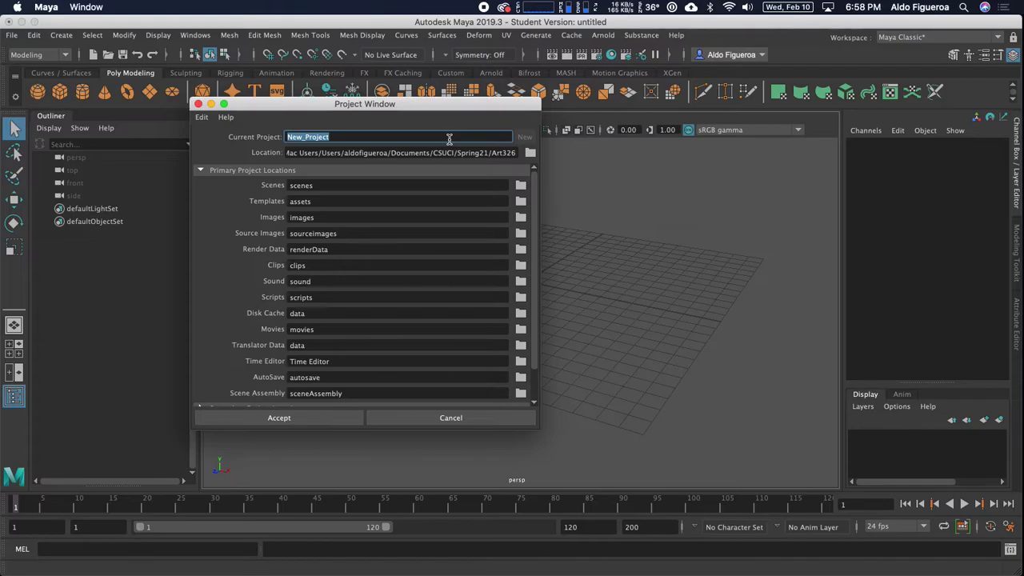
pyautogui.write('Rendering Demo')
# Set the project location to the Art326 folder inside Spring21 and accept the project.
pyautogui.click(531, 153)
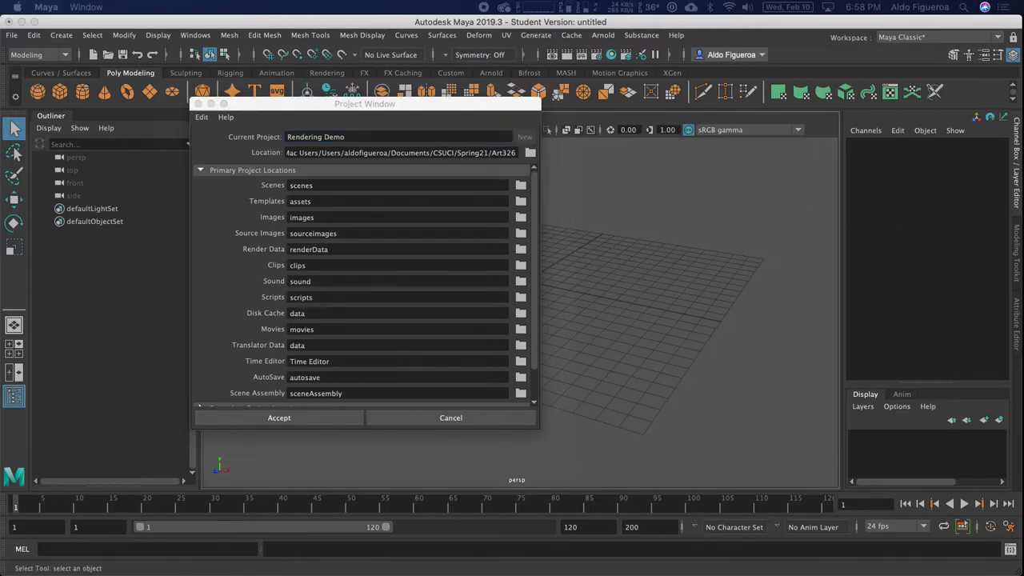
pyautogui.moveTo(725, 180); pyautogui.dragTo(633, 105)
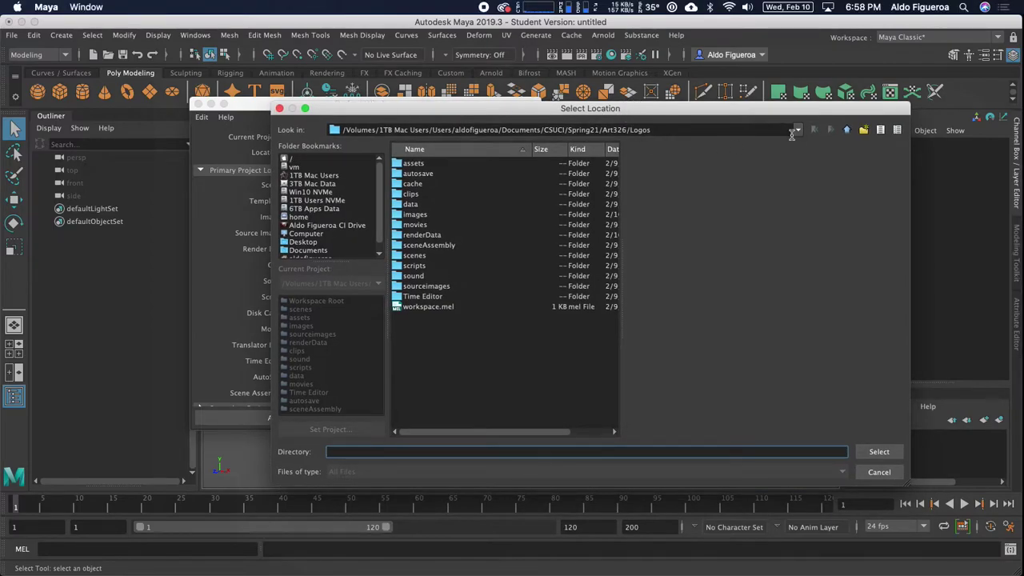
pyautogui.click(847, 131)
pyautogui.moveTo(658, 112); pyautogui.dragTo(660, 90)
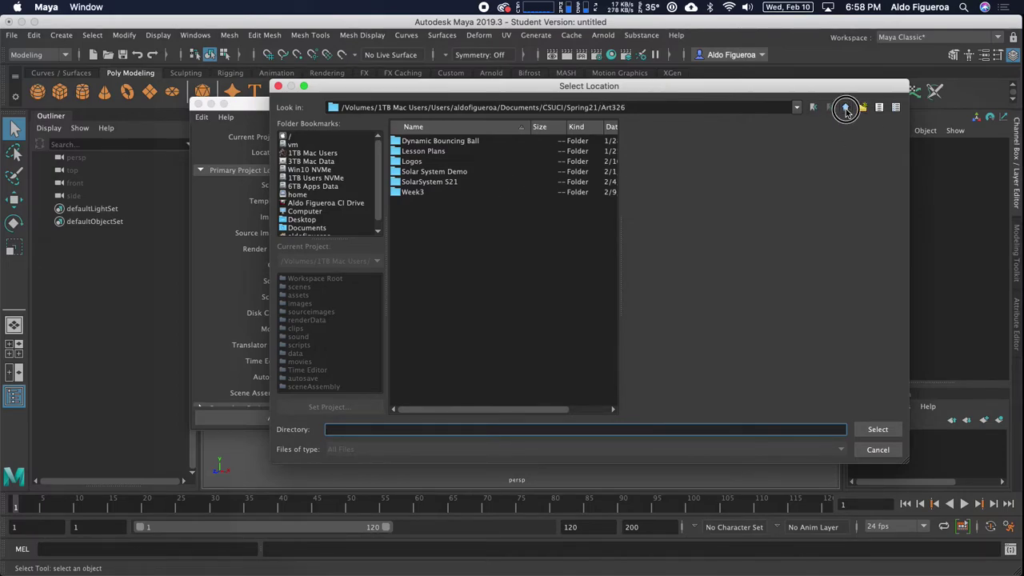
pyautogui.click(846, 107)
pyautogui.click(426, 171)
pyautogui.click(419, 162)
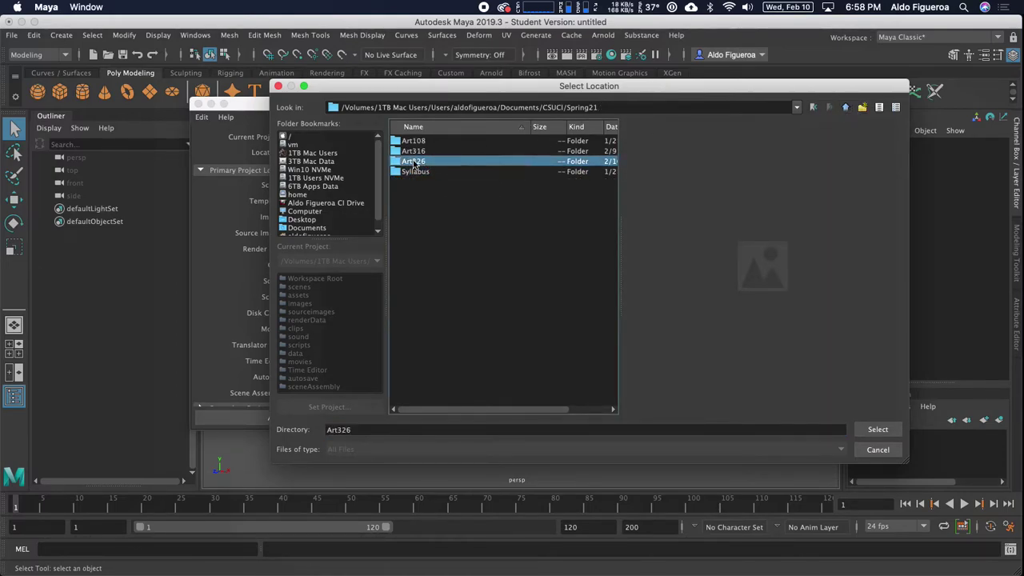
pyautogui.click(880, 431)
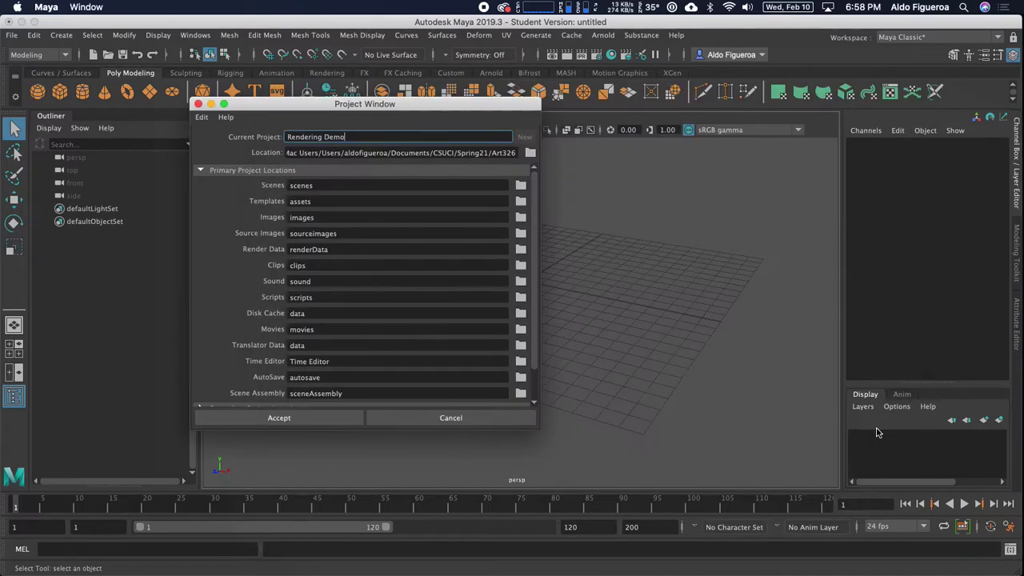
pyautogui.click(286, 418)
# Save the scene as "Lights and shaders" in the project's scenes folder, using the Maya Binary file type.
pyautogui.click(12, 35)
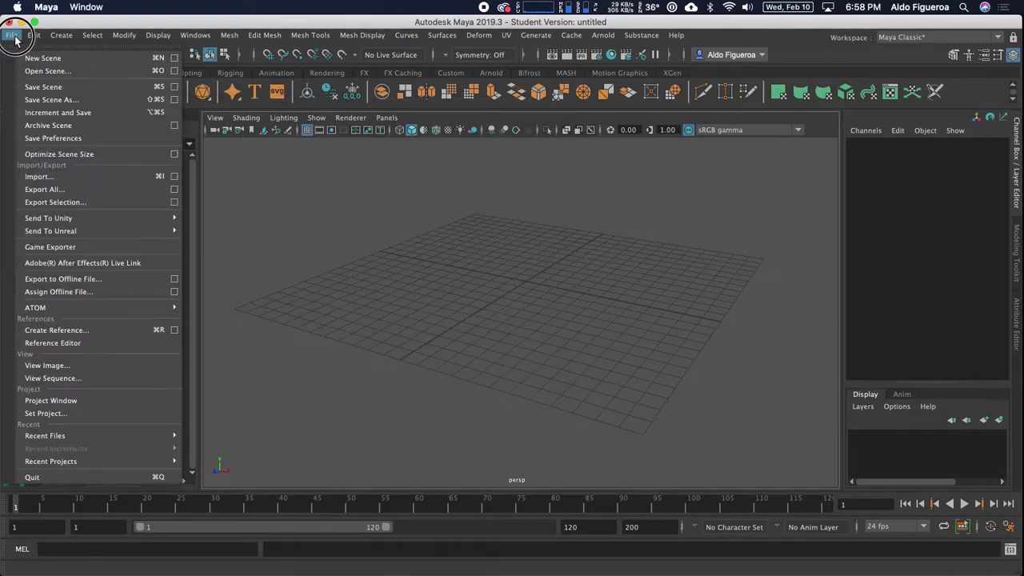
pyautogui.click(37, 87)
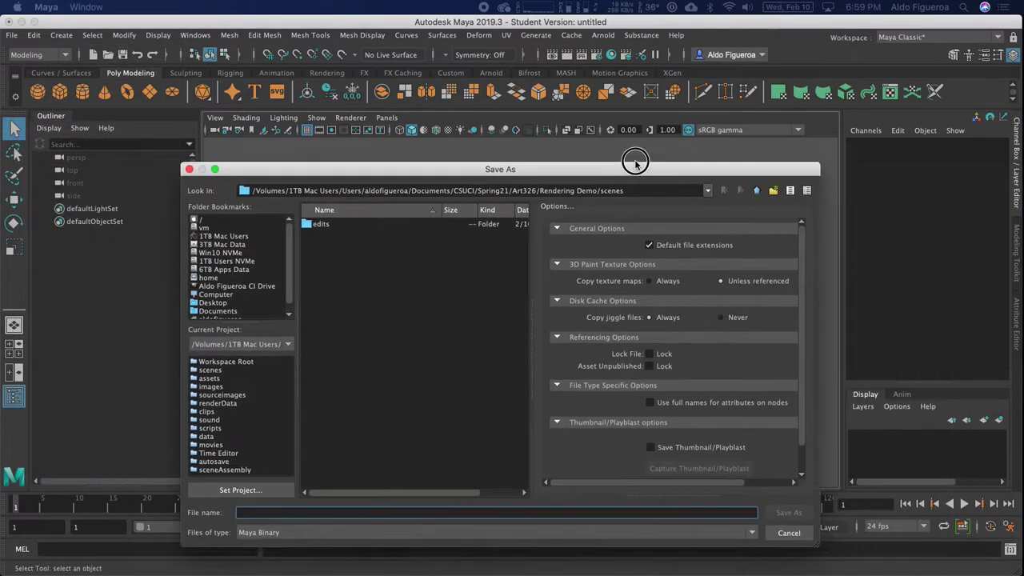
pyautogui.moveTo(632, 143); pyautogui.dragTo(600, 103)
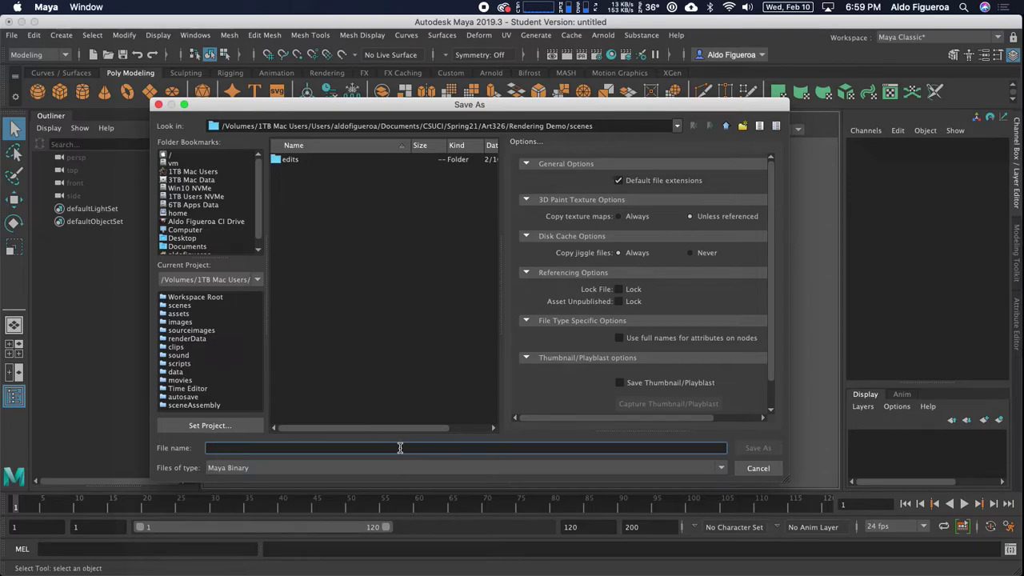
pyautogui.write('Lights and shaders')
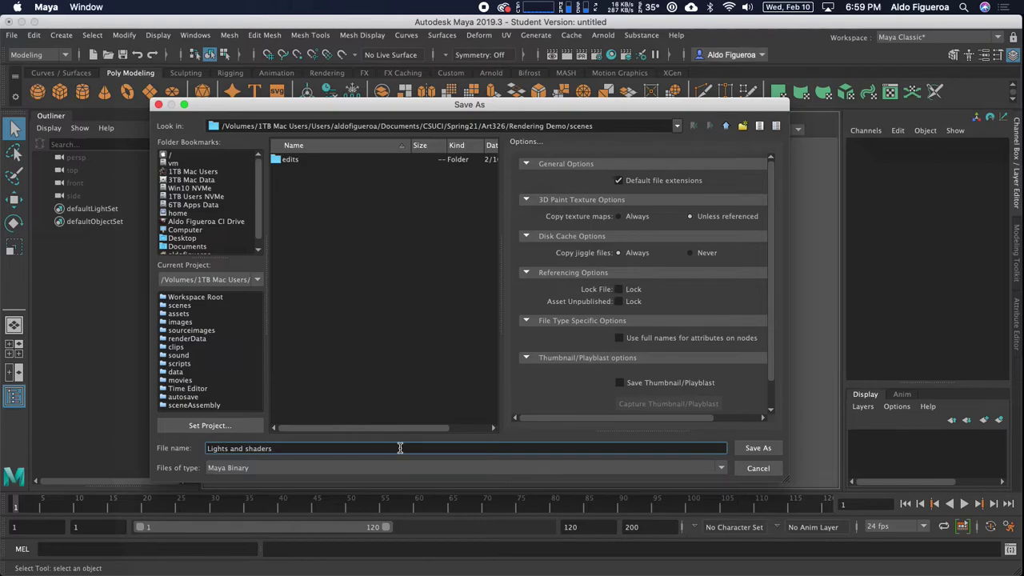
pyautogui.click(757, 448)
pyautogui.click(483, 312)
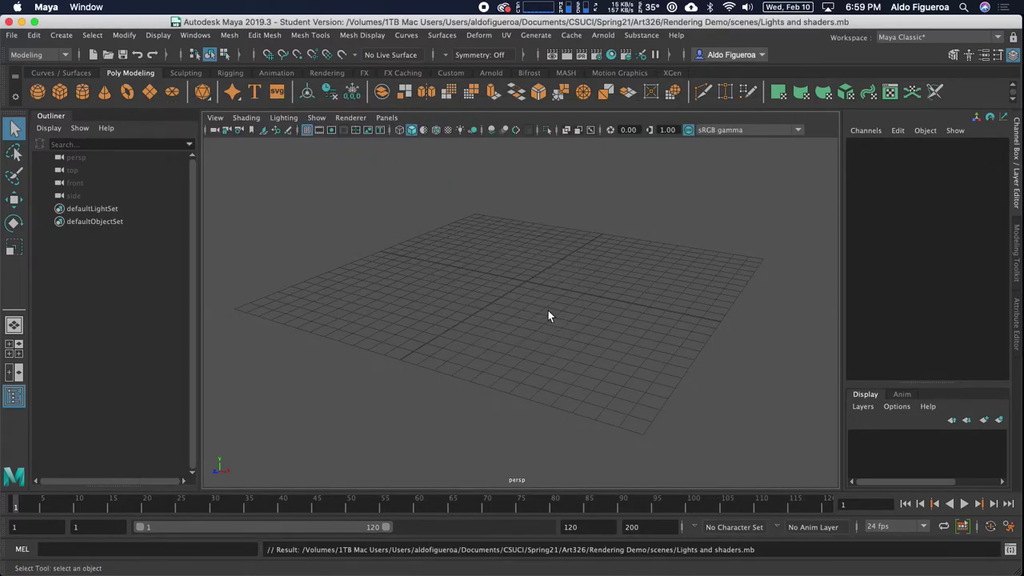
# Create a polygon plane at the origin and scale it uniformly to about 30 so it extends beyond the grid.
pyautogui.keyDown('alt'); pyautogui.moveTo(626, 316); pyautogui.dragTo(603, 323); pyautogui.keyUp('alt')
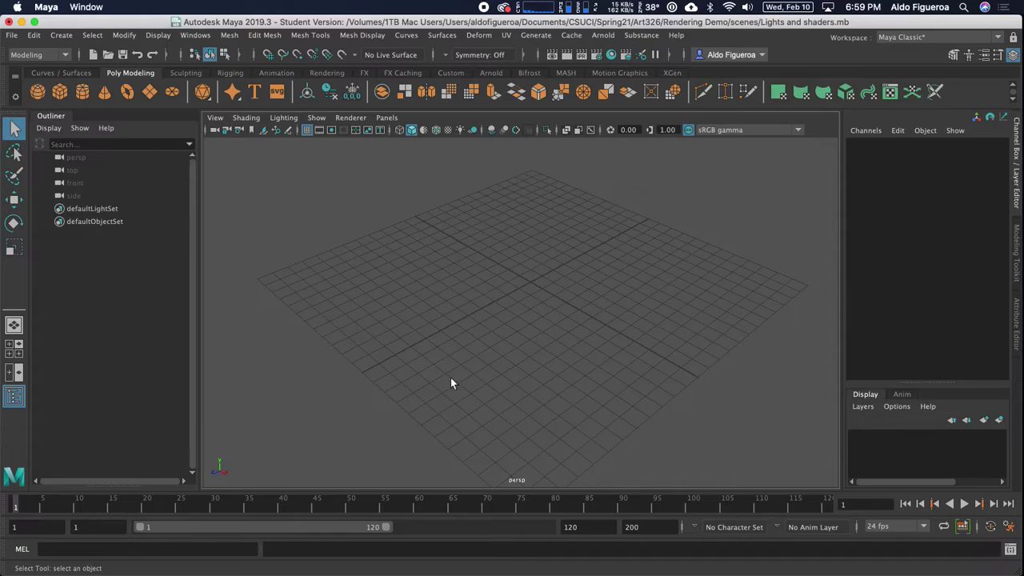
pyautogui.click(152, 94)
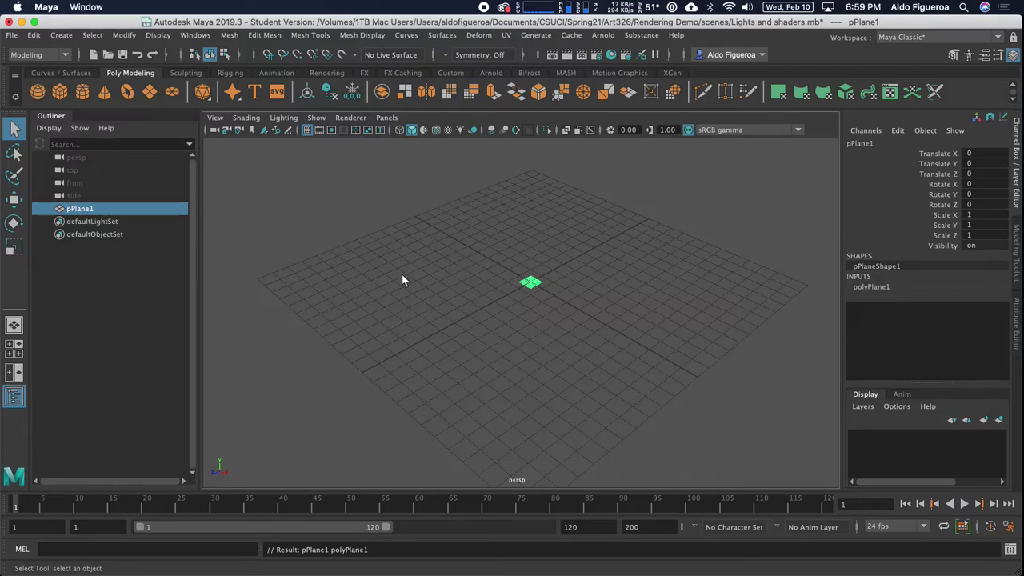
pyautogui.press('r')
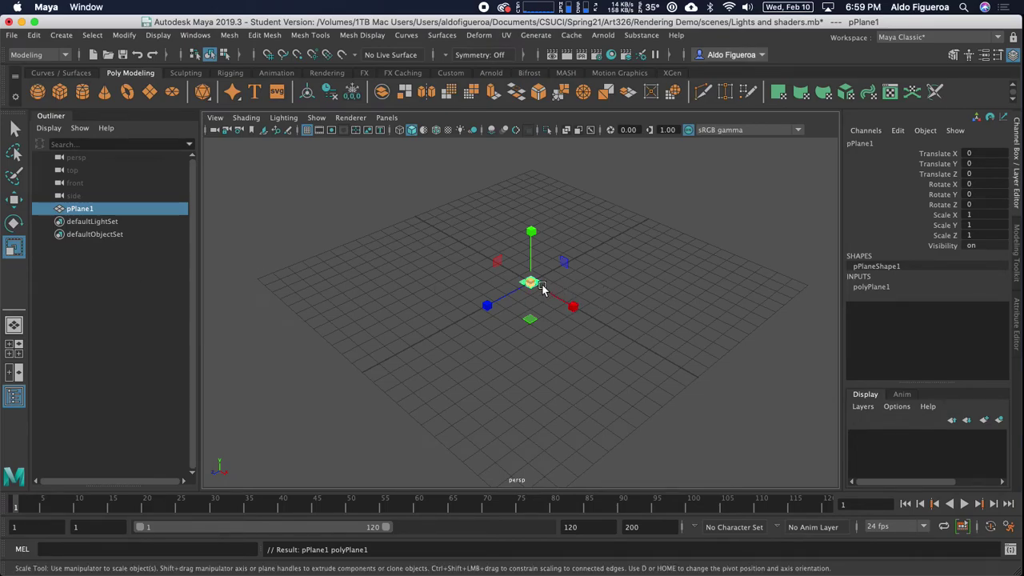
pyautogui.moveTo(530, 287); pyautogui.dragTo(859, 269)
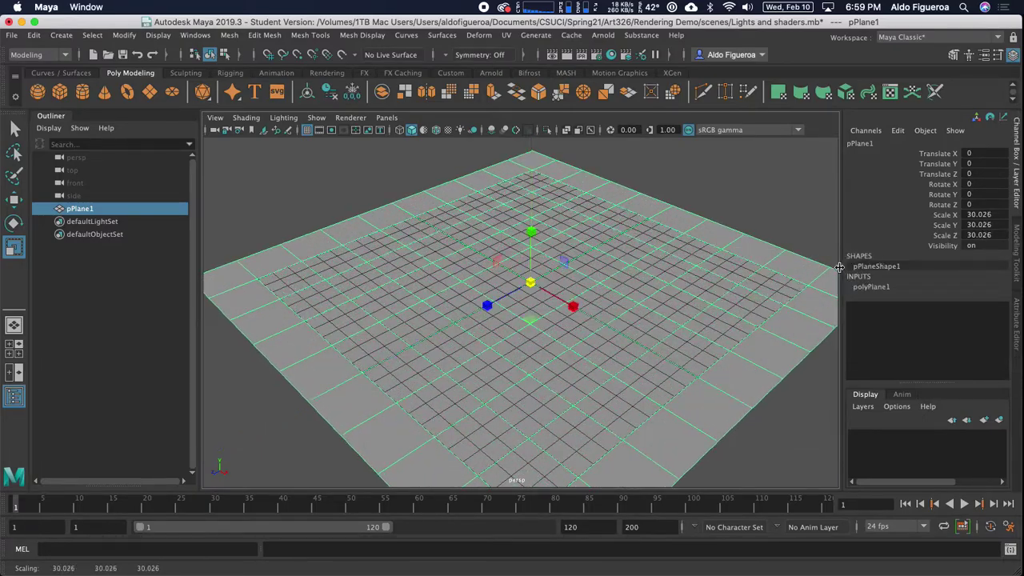
# Create a polygon sphere at the origin with the sphere options reset to their defaults.
pyautogui.keyDown('alt'); pyautogui.moveTo(436, 248); pyautogui.dragTo(473, 233); pyautogui.keyUp('alt')
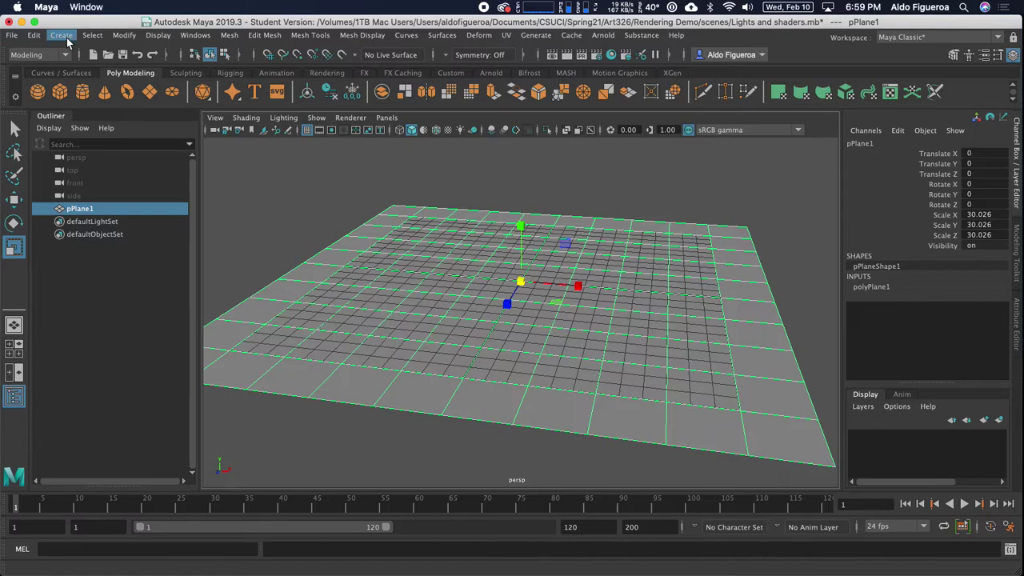
pyautogui.click(68, 40)
pyautogui.moveTo(100, 83)
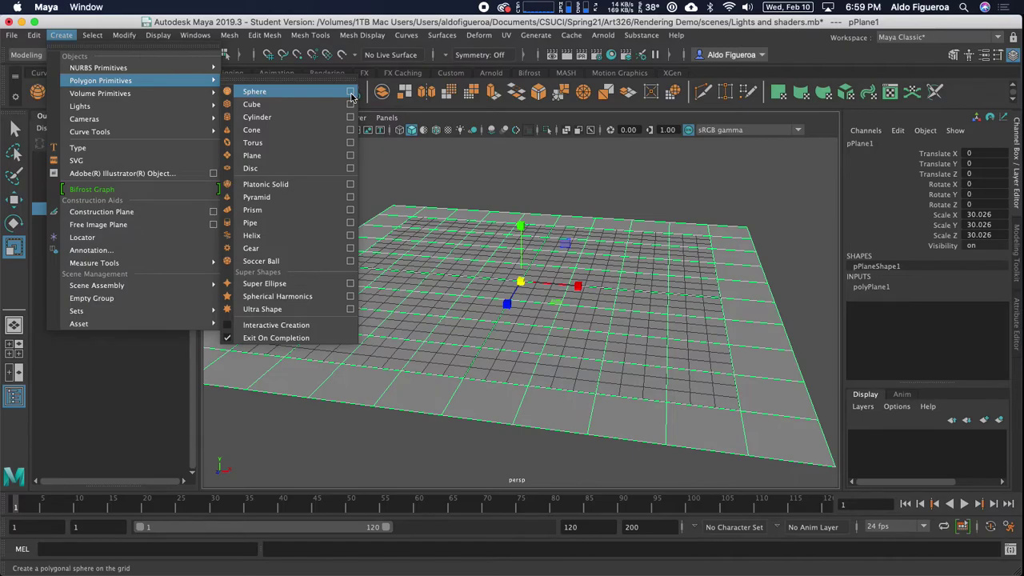
pyautogui.click(352, 96)
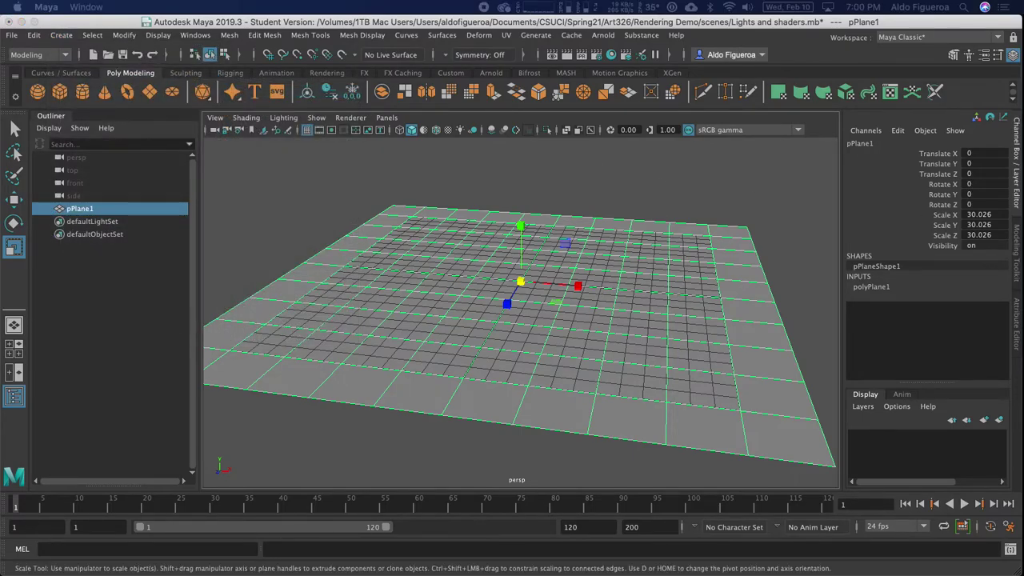
pyautogui.moveTo(620, 208); pyautogui.dragTo(507, 98)
pyautogui.click(261, 116)
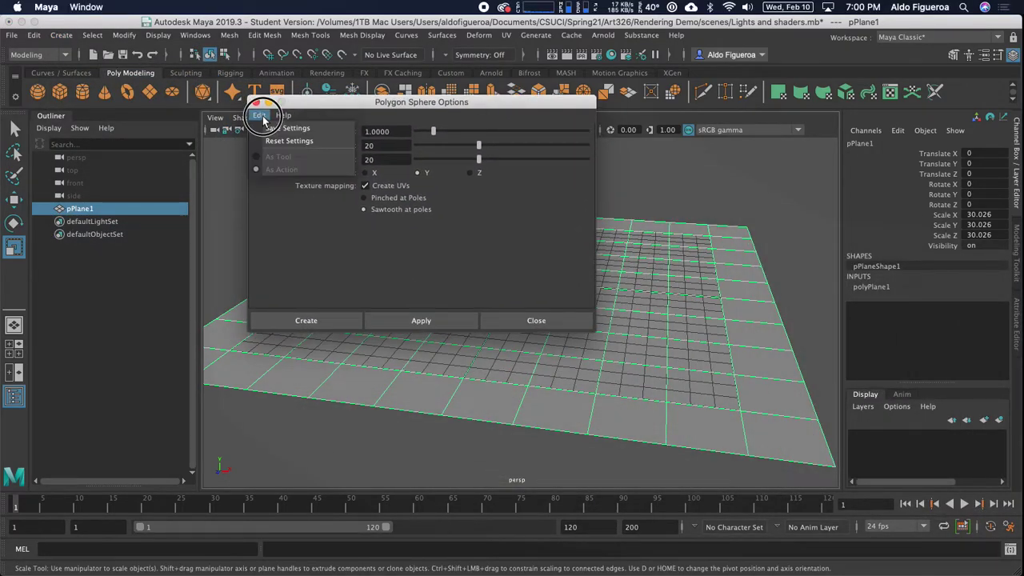
pyautogui.click(289, 141)
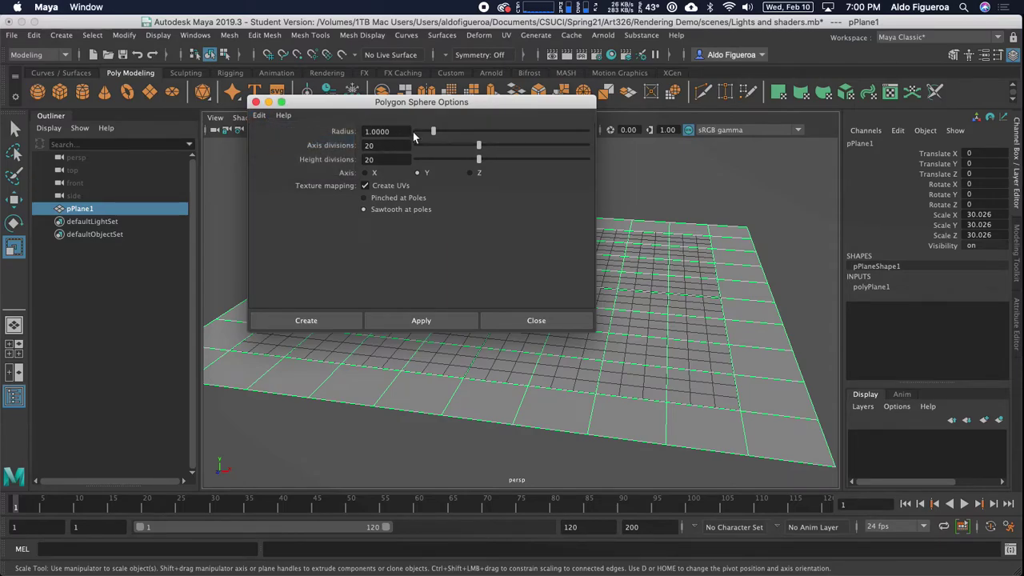
pyautogui.click(334, 319)
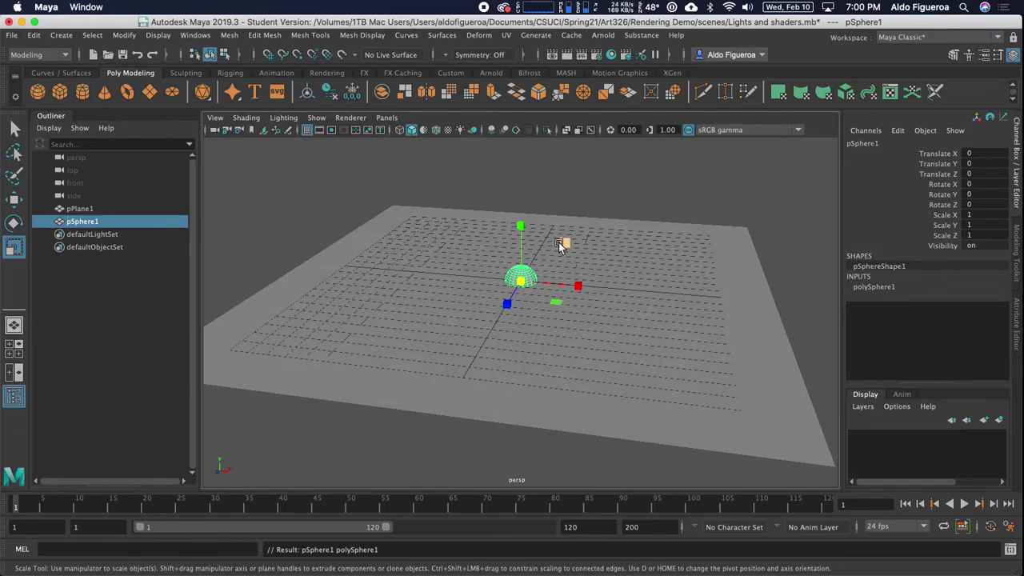
# Set the sphere's radius to 1.5 and its Translate Y to 1.5 to rest it on the plane.
pyautogui.click(875, 286)
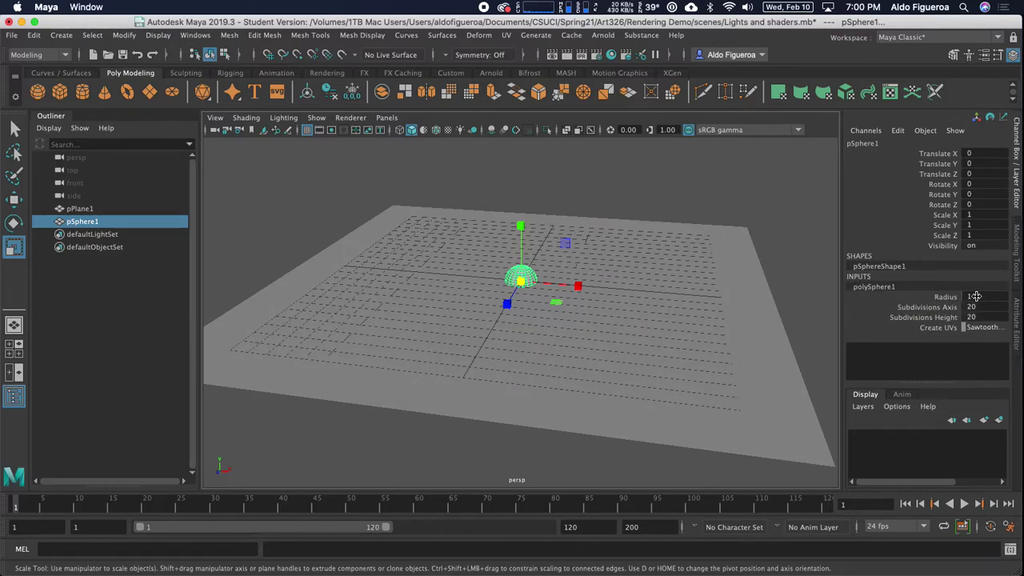
pyautogui.doubleClick(978, 296)
pyautogui.write('2')
pyautogui.write('.5')
pyautogui.press('Return')
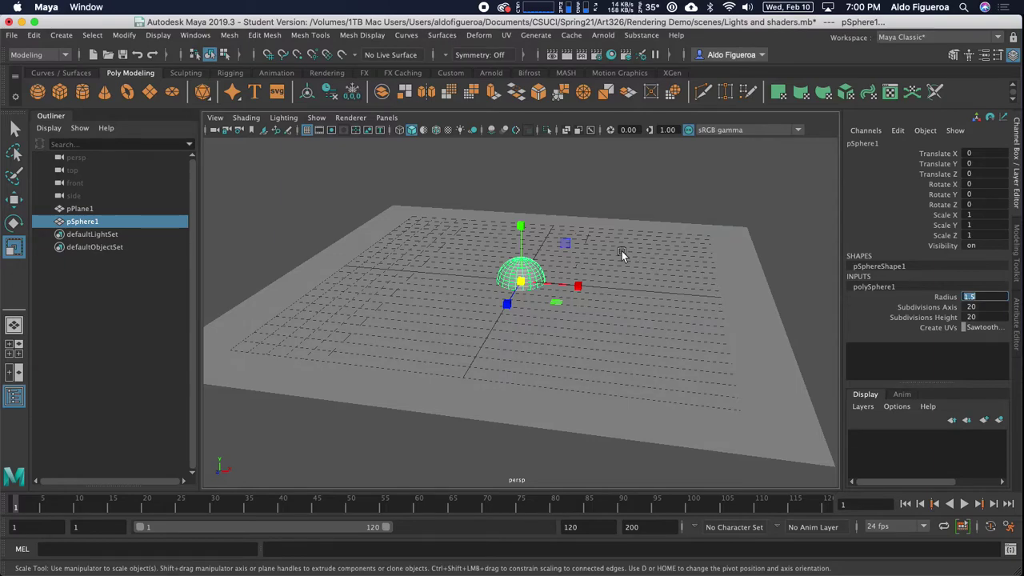
pyautogui.click(987, 164)
pyautogui.press('Return')
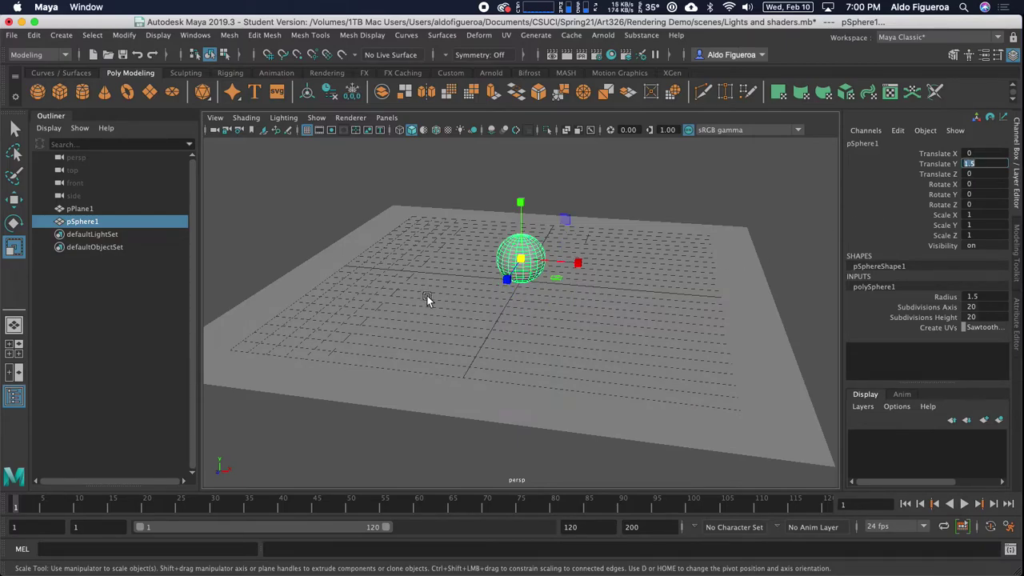
# Duplicate the sphere and move the copy across the plane to about X -4.5, Z 2.7.
pyautogui.moveTo(562, 352)
pyautogui.keyDown('alt'); pyautogui.mouseDown()
pyautogui.moveTo(599, 334)
pyautogui.moveTo(555, 366)
pyautogui.moveTo(544, 360)
pyautogui.mouseUp(); pyautogui.keyUp('alt')
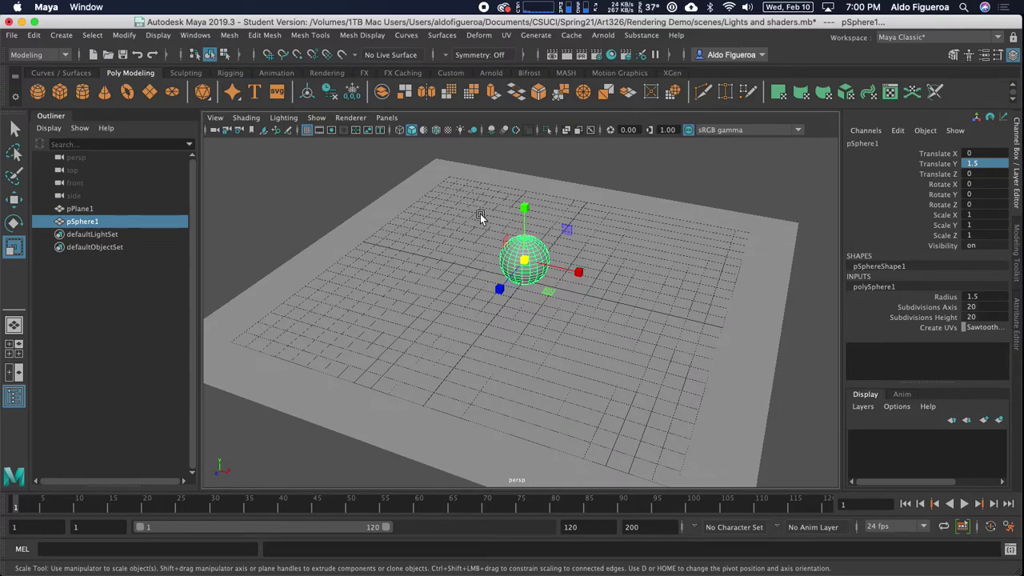
pyautogui.keyDown('alt'); pyautogui.moveTo(474, 229); pyautogui.dragTo(430, 261); pyautogui.keyUp('alt')
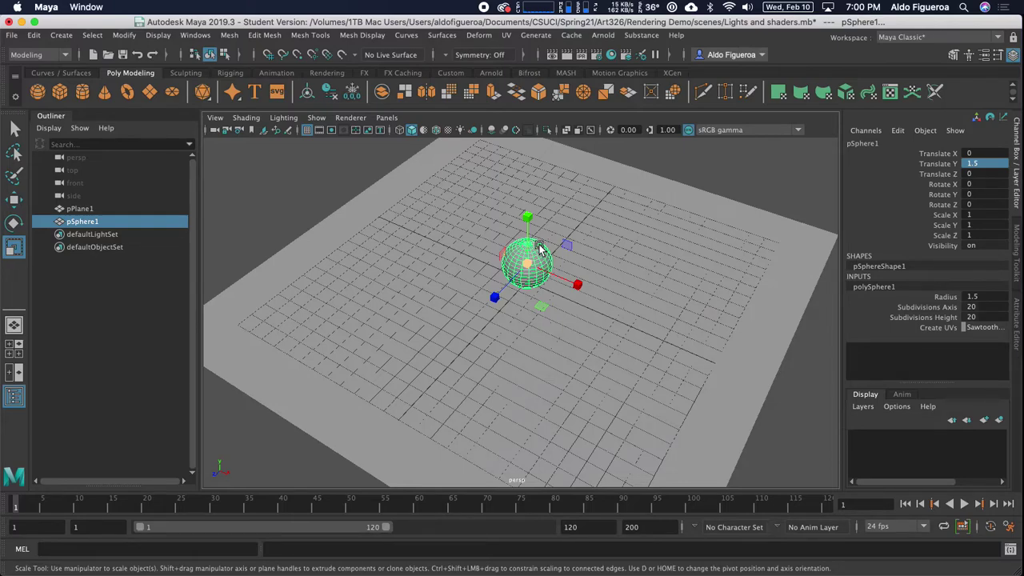
pyautogui.press('w')
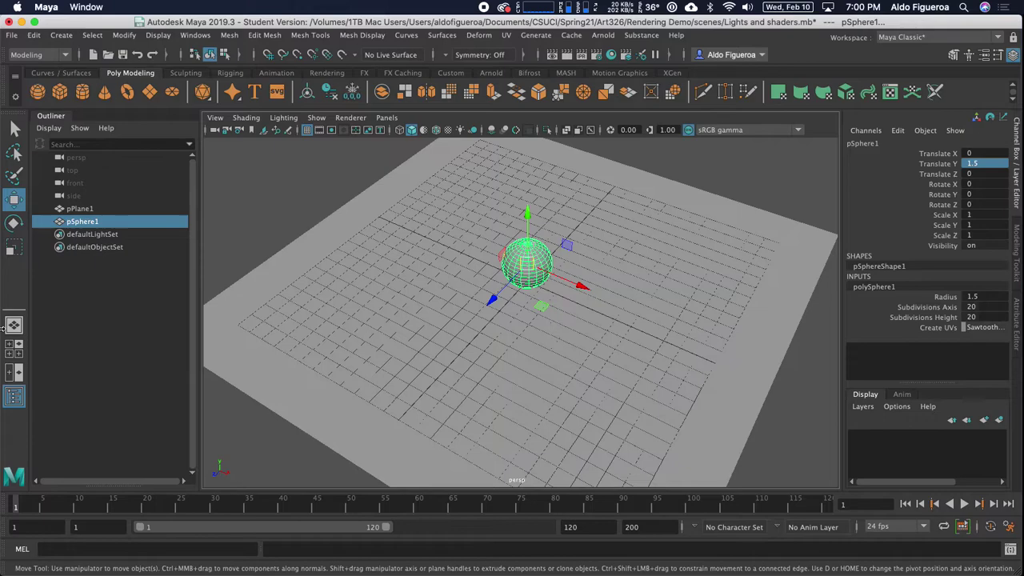
pyautogui.click(62, 35)
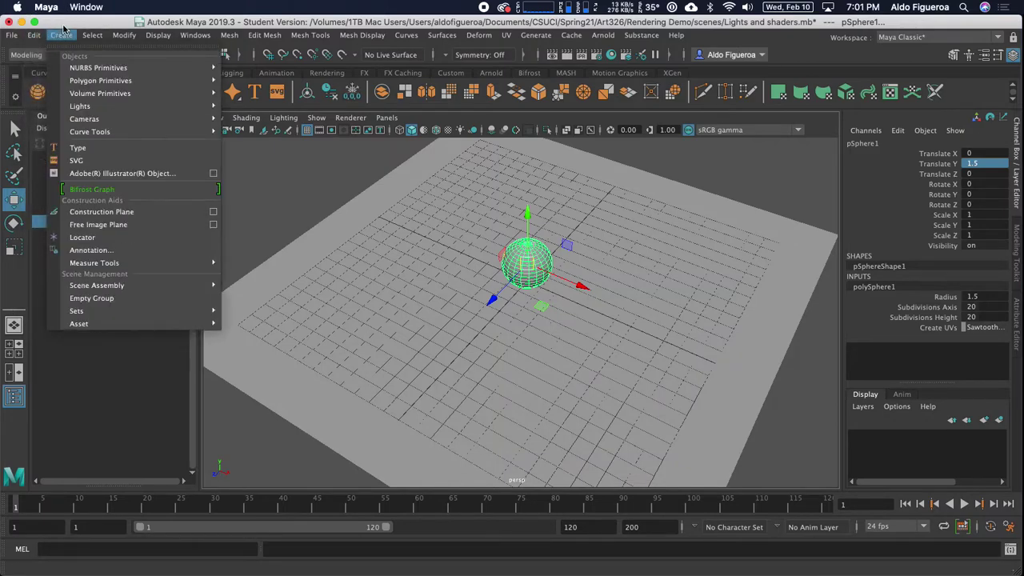
pyautogui.moveTo(34, 35)
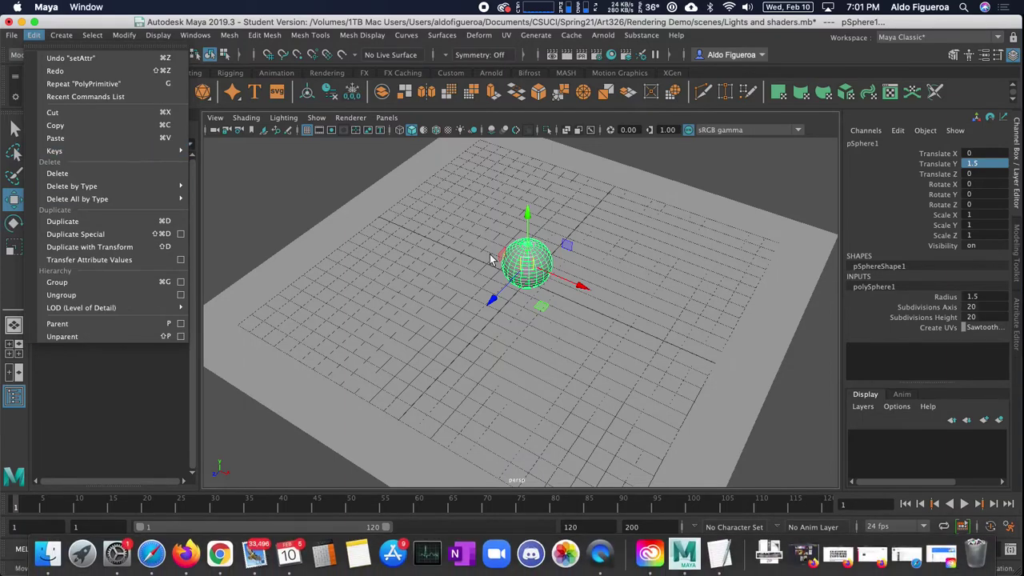
pyautogui.click(343, 179)
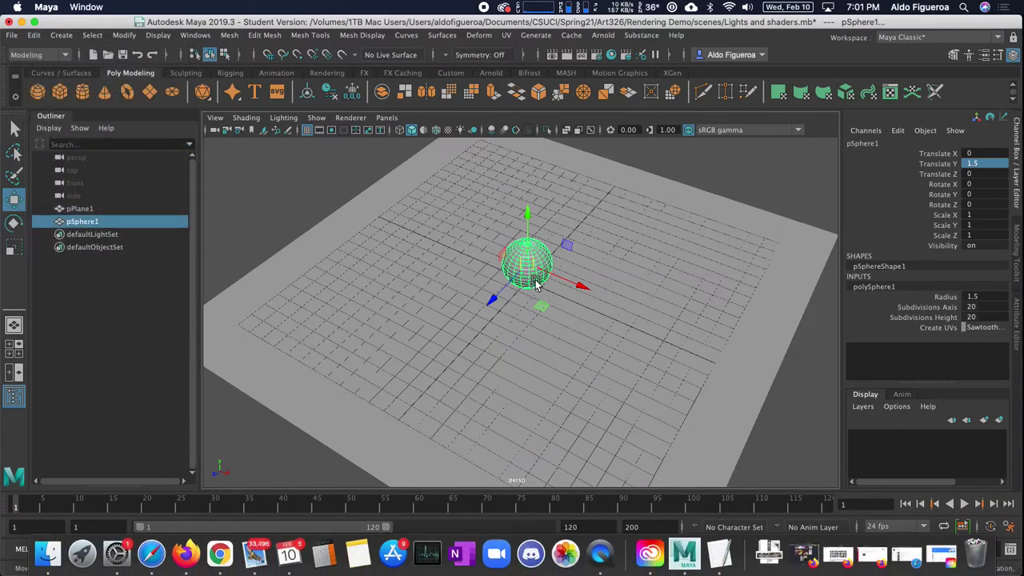
pyautogui.hotkey('ctrl', 'd')
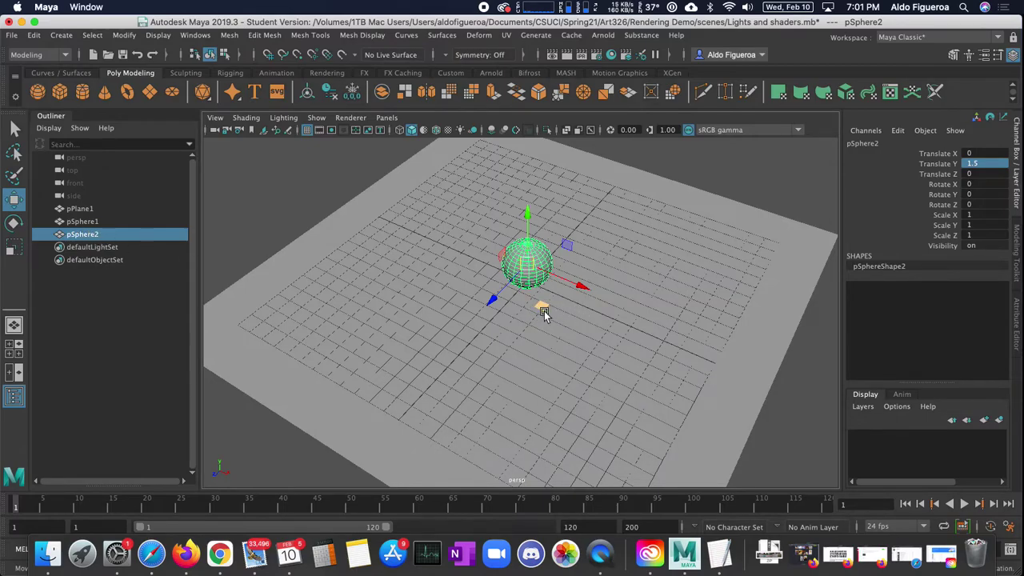
pyautogui.moveTo(542, 312); pyautogui.dragTo(482, 284)
pyautogui.moveTo(491, 266); pyautogui.dragTo(453, 310)
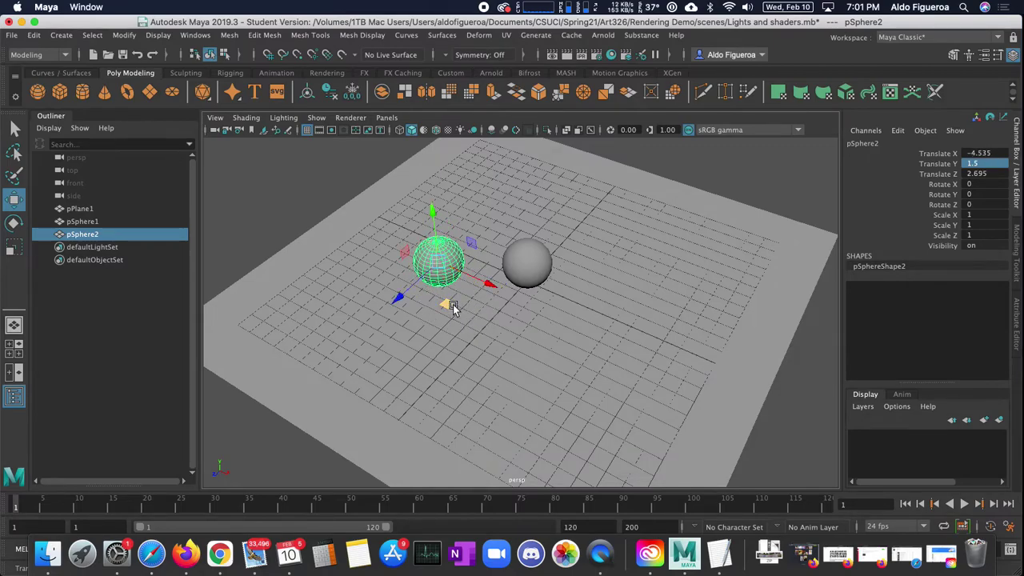
# Duplicate the sphere three more times and spread the copies over the plane in two staggered rows, three behind and two in front.
pyautogui.press('super+d')
pyautogui.moveTo(448, 304); pyautogui.dragTo(590, 377)
pyautogui.press('super+d')
pyautogui.press('super+d')
pyautogui.keyDown('alt'); pyautogui.moveTo(471, 411); pyautogui.dragTo(569, 373); pyautogui.keyUp('alt')
# Rename the ground plane as floor.
pyautogui.click(552, 181)
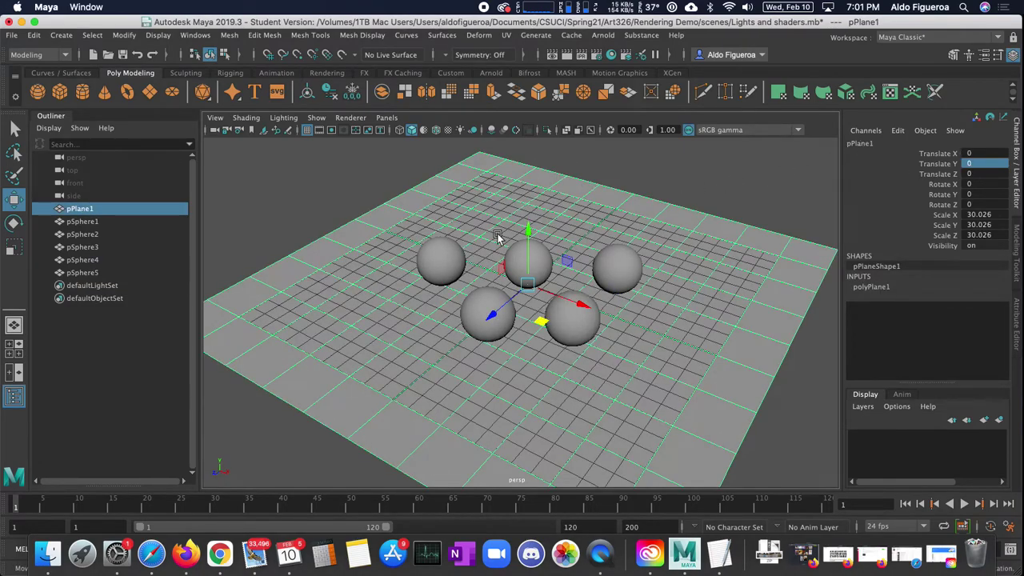
pyautogui.doubleClick(857, 143)
pyautogui.write('floor')
pyautogui.press('Return')
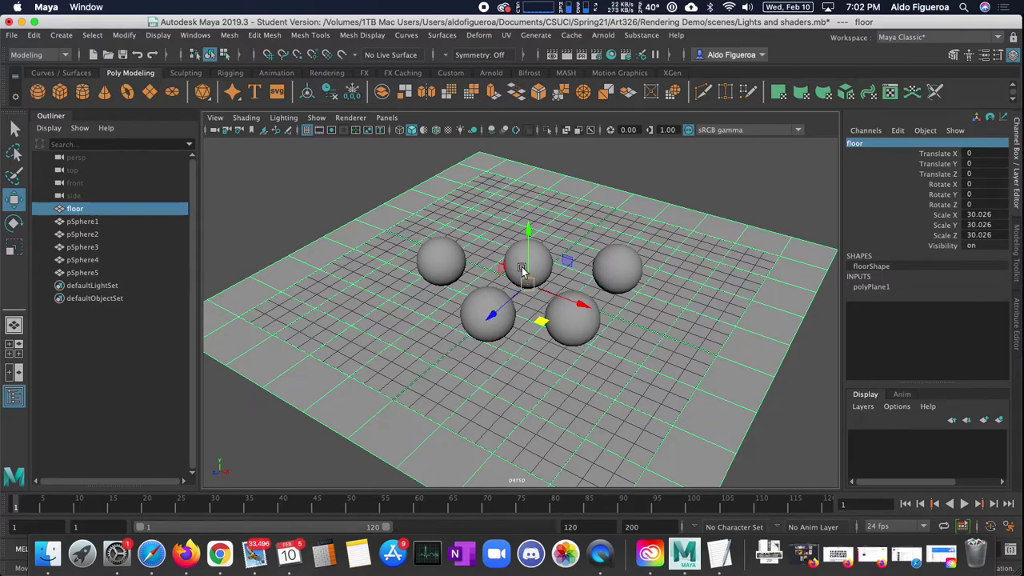
# Switch to the Rendering menu set and render the current frame with the Arnold Renderer.
pyautogui.keyDown('alt'); pyautogui.moveTo(563, 350); pyautogui.dragTo(561, 348); pyautogui.keyUp('alt')
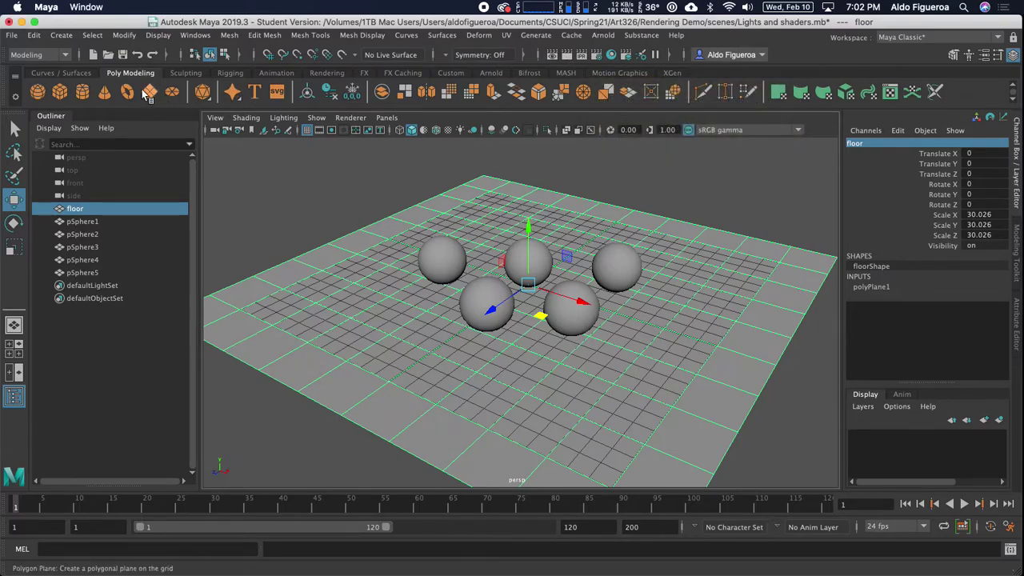
pyautogui.click(65, 55)
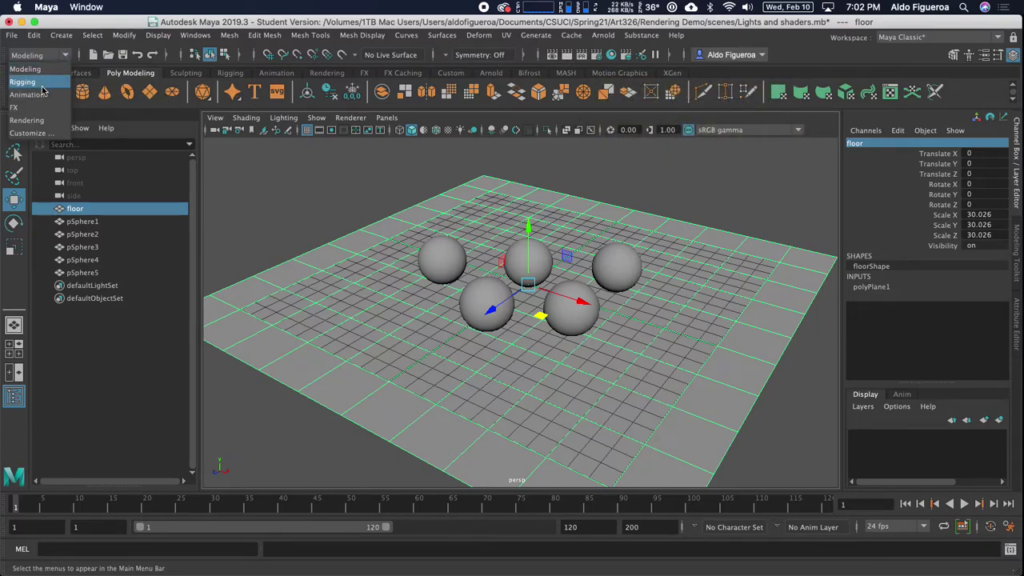
pyautogui.click(32, 120)
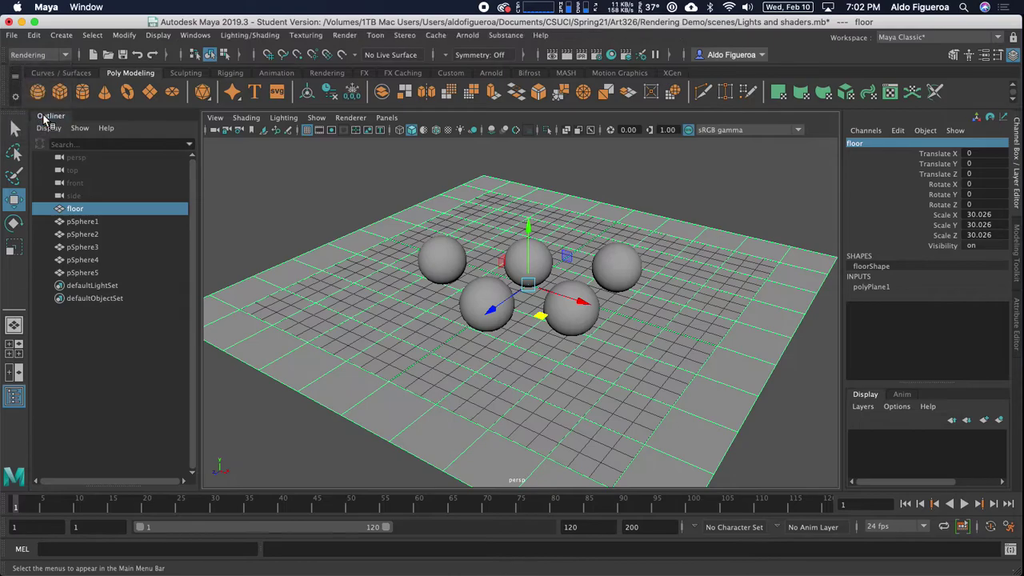
pyautogui.click(343, 36)
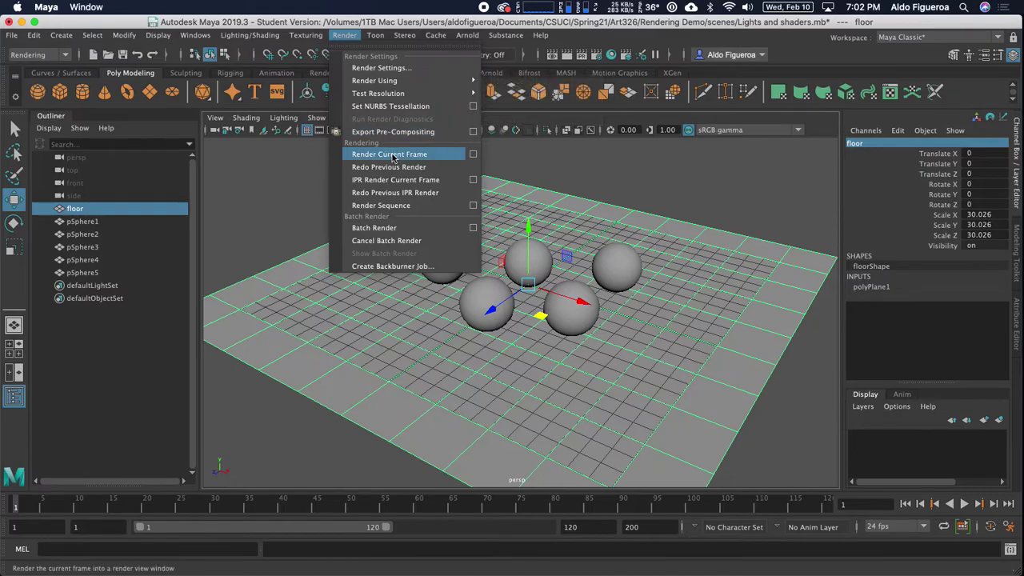
pyautogui.click(606, 35)
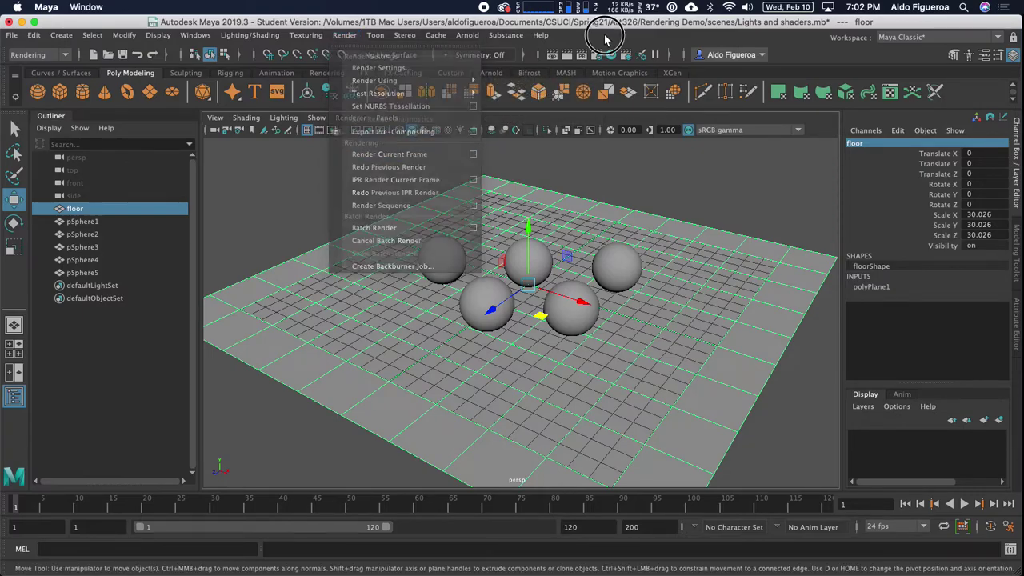
pyautogui.click(567, 56)
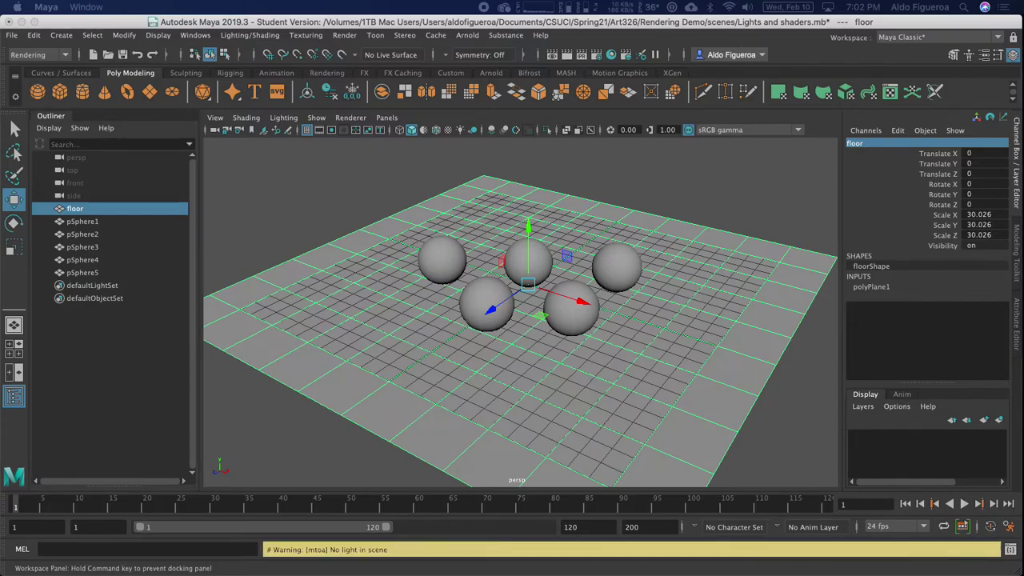
pyautogui.moveTo(880, 214); pyautogui.dragTo(548, 86)
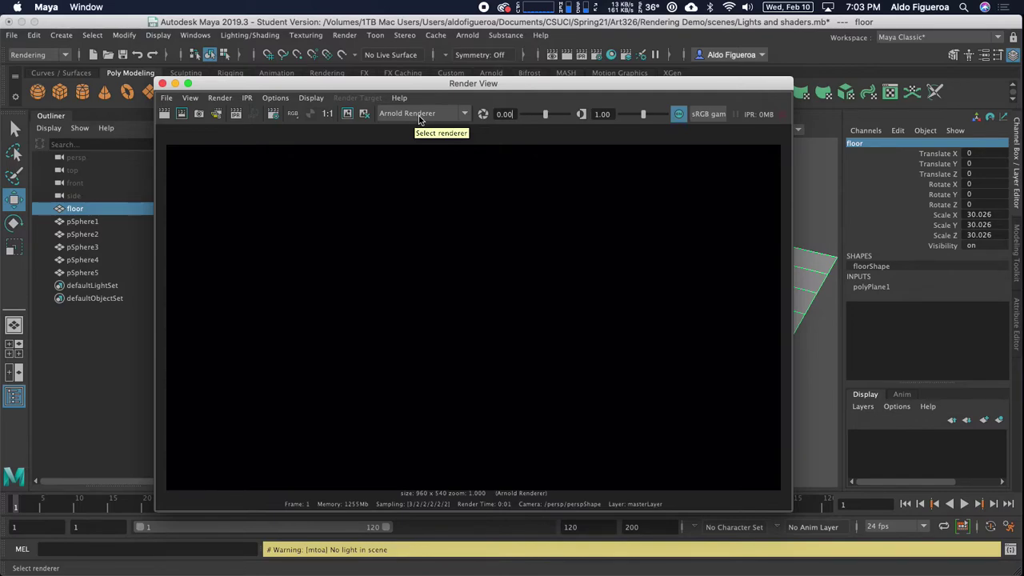
# Set the Render View's renderer to Maya Software and render the scene again.
pyautogui.click(426, 117)
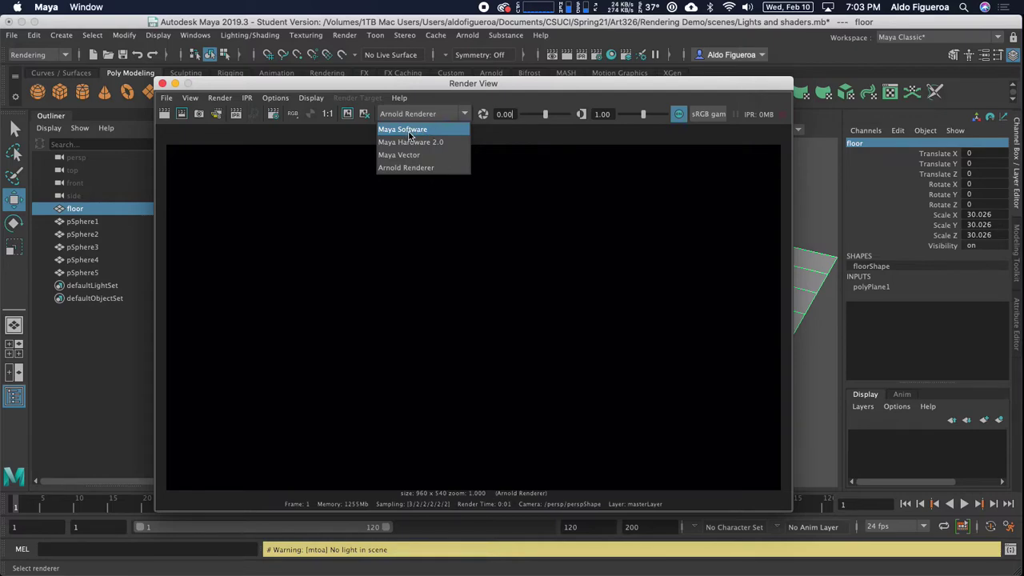
pyautogui.click(410, 136)
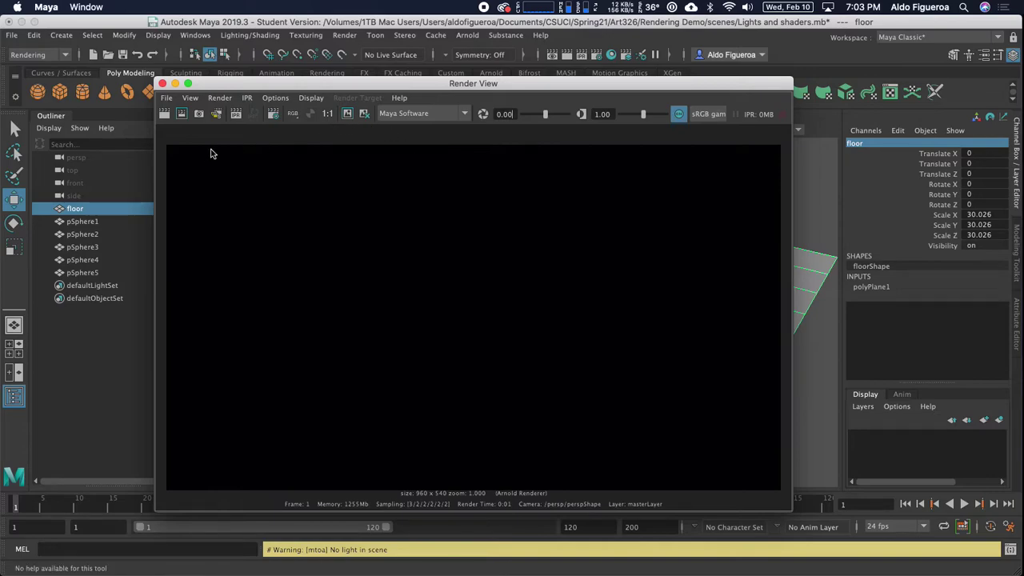
pyautogui.moveTo(279, 83); pyautogui.dragTo(431, 88)
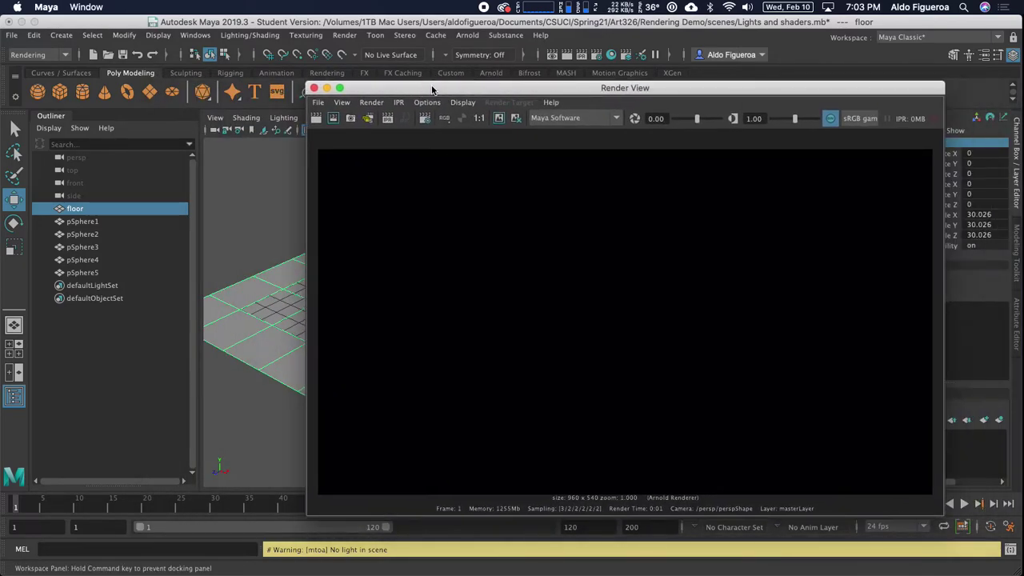
pyautogui.click(316, 119)
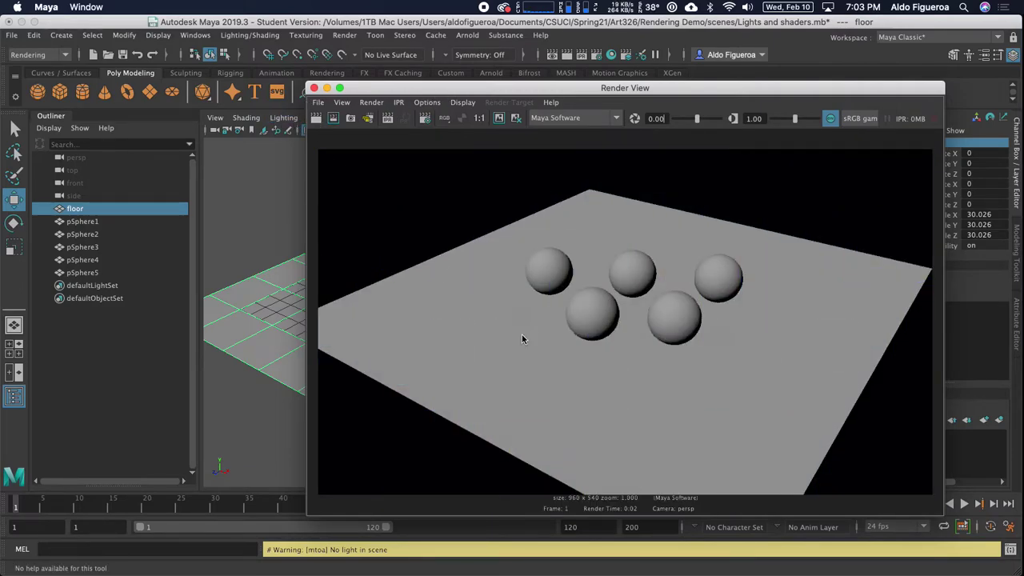
pyautogui.moveTo(514, 91); pyautogui.dragTo(408, 75)
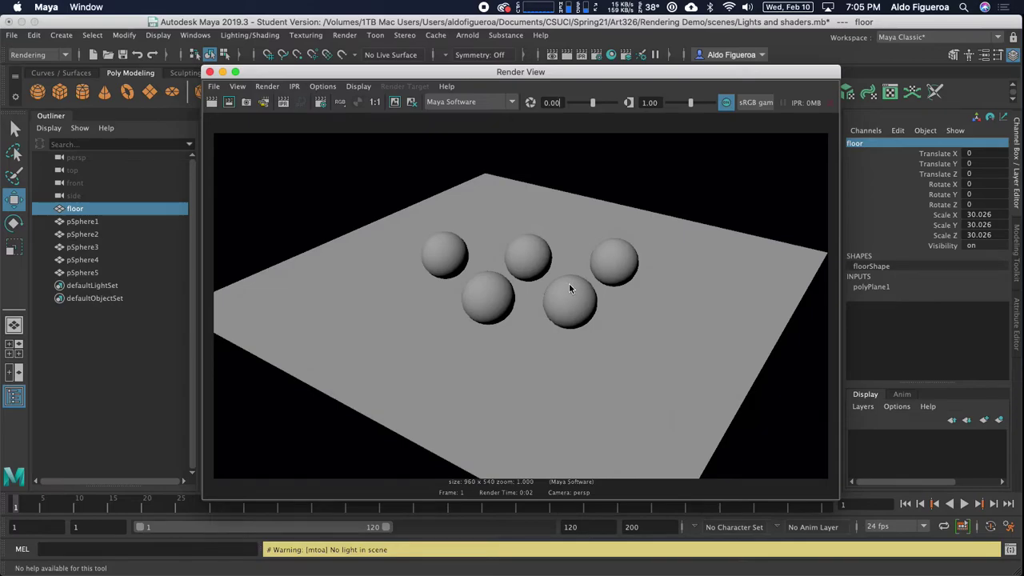
# Orbit the perspective camera to a different side of the spheres and redo the Maya Software render from that angle.
pyautogui.moveTo(292, 71); pyautogui.dragTo(1023, 160)
pyautogui.keyDown('alt'); pyautogui.moveTo(583, 296); pyautogui.dragTo(505, 298); pyautogui.keyUp('alt')
pyautogui.moveTo(1023, 184); pyautogui.dragTo(437, 65)
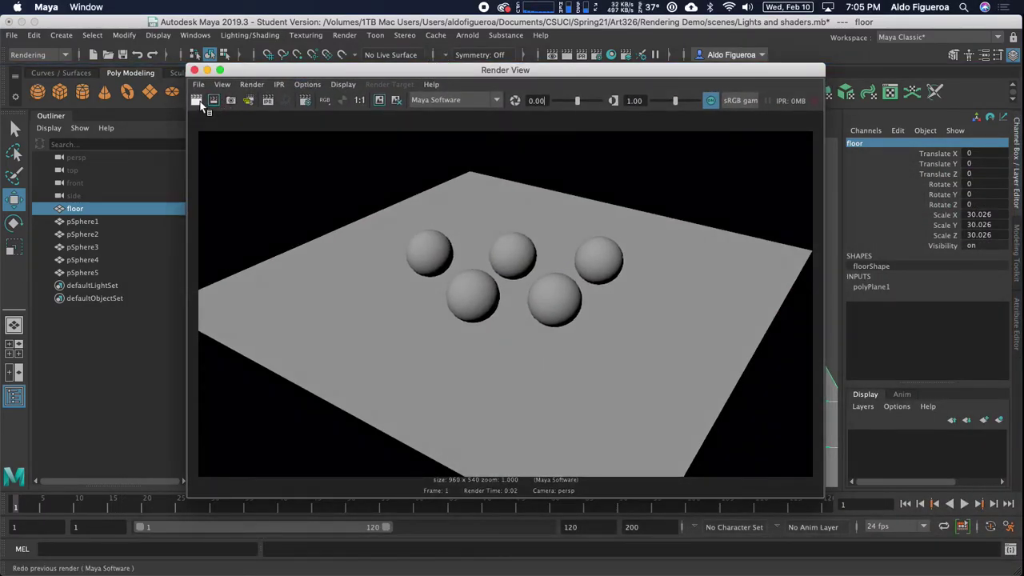
pyautogui.click(197, 101)
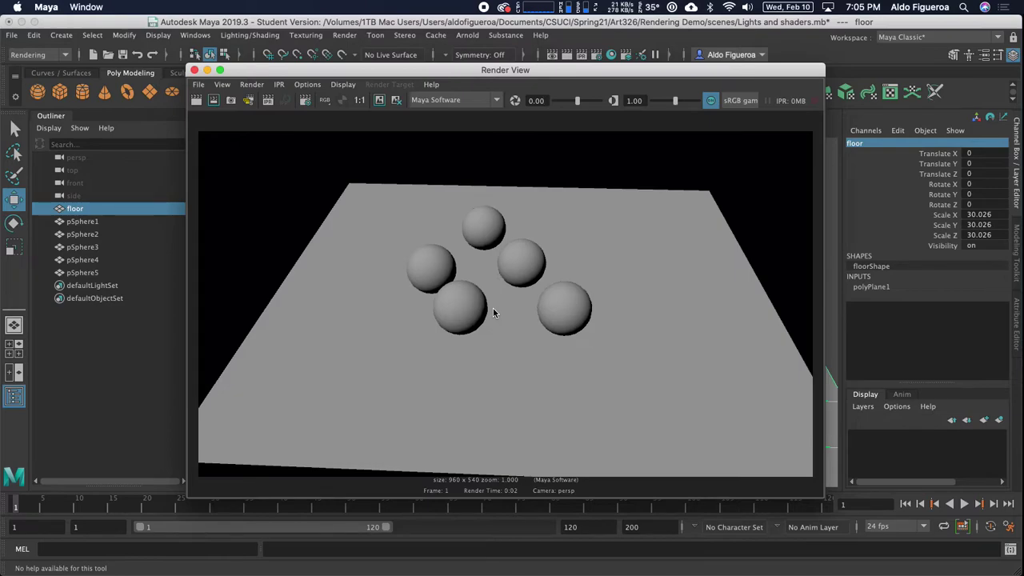
# Close the Render View and orbit the perspective camera back to the diagonal view of the five spheres.
pyautogui.moveTo(275, 69); pyautogui.dragTo(335, 91)
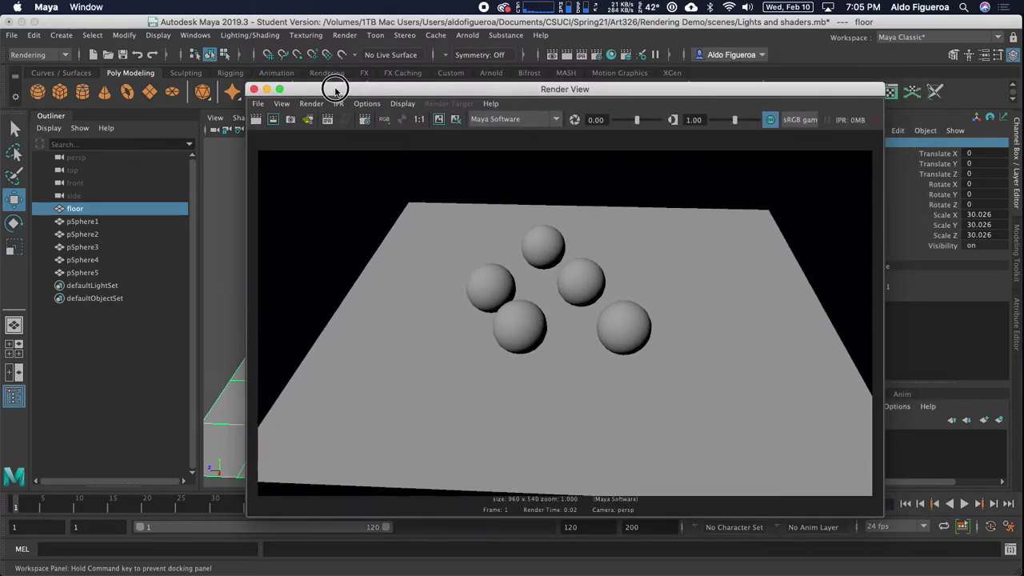
pyautogui.moveTo(336, 90); pyautogui.dragTo(334, 93)
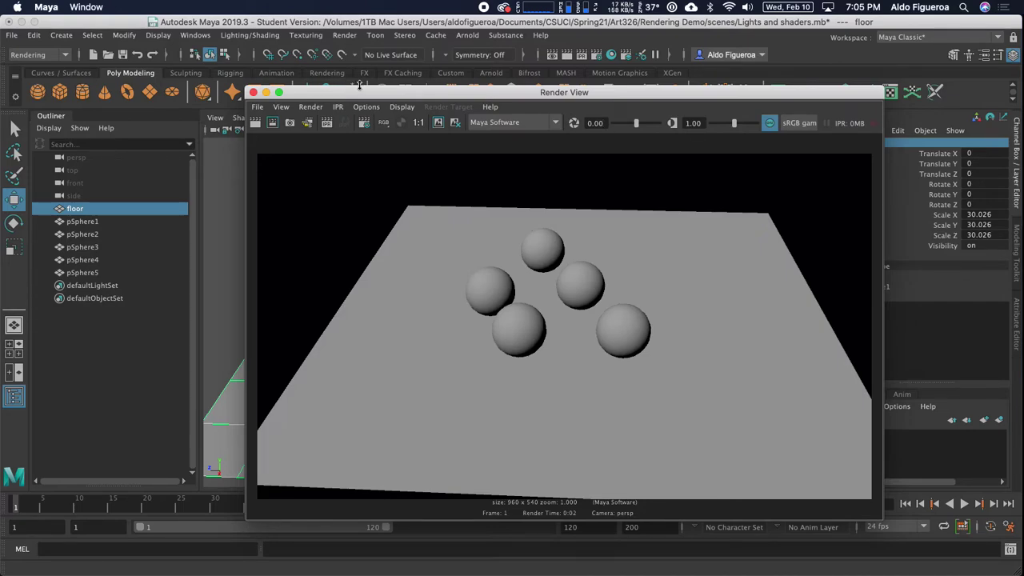
pyautogui.moveTo(373, 93); pyautogui.dragTo(366, 87)
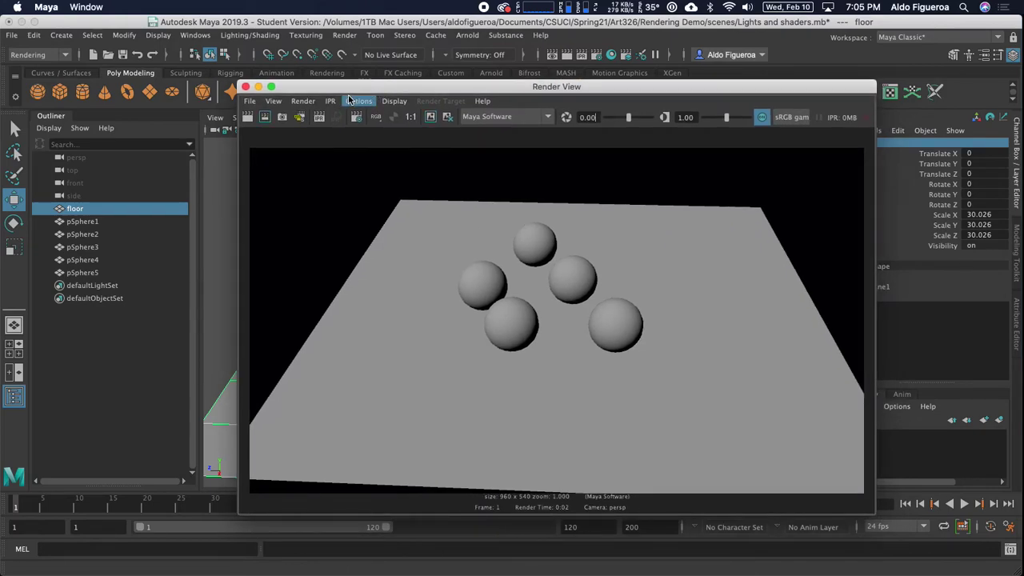
pyautogui.click(246, 86)
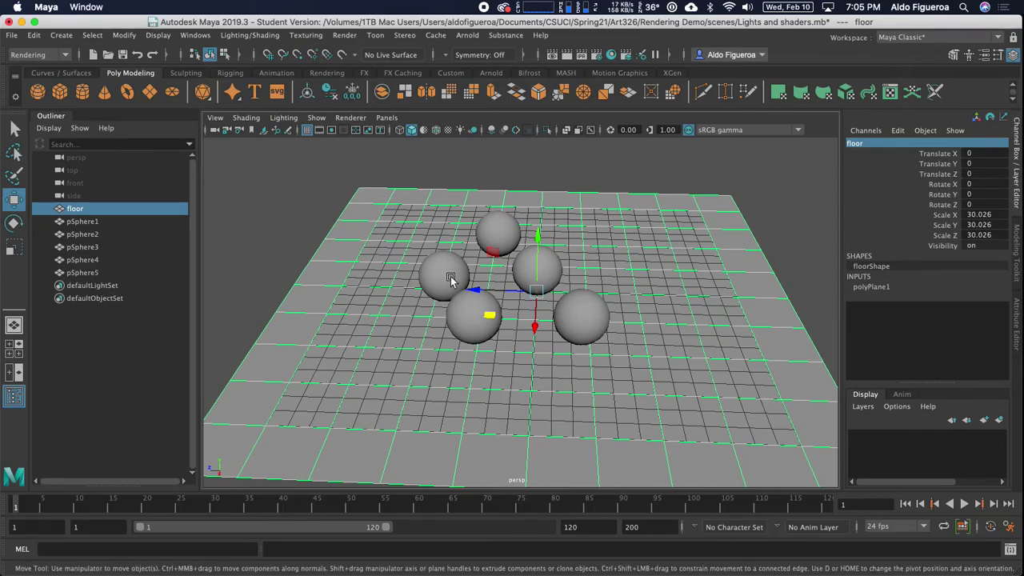
pyautogui.keyDown('alt'); pyautogui.moveTo(402, 361); pyautogui.dragTo(474, 362); pyautogui.keyUp('alt')
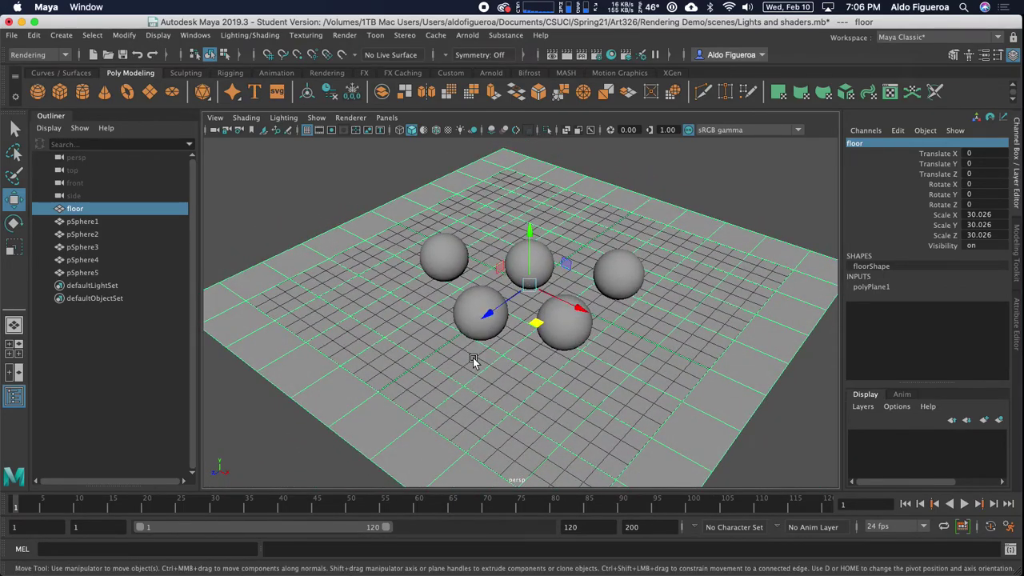